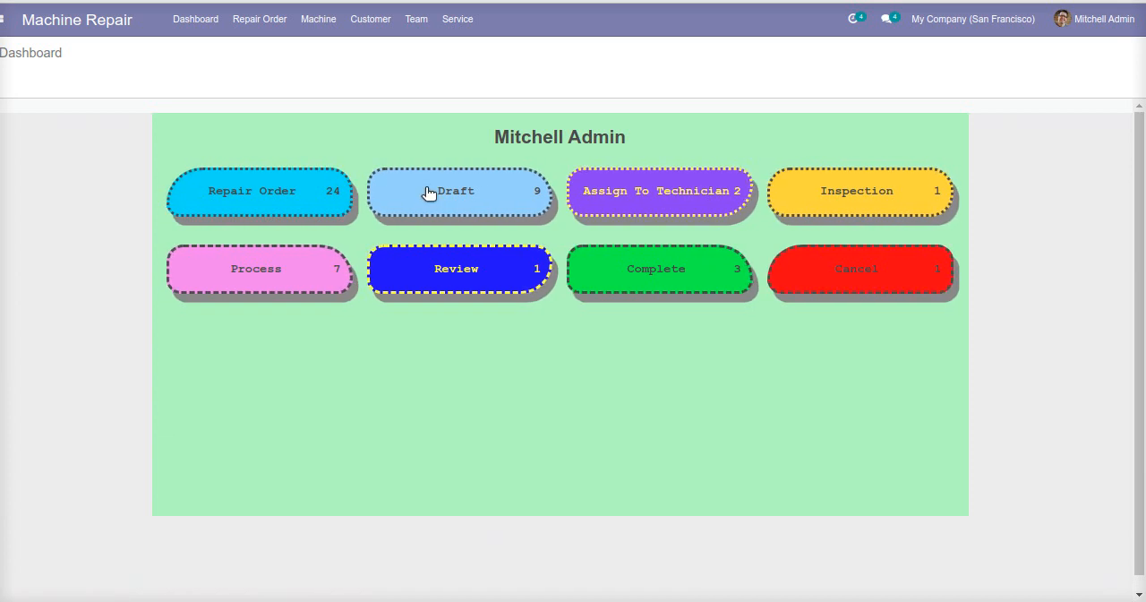
Look through the Machine Repair dashboard, repair orders, machines, machine parts, customers, team and services.
{"action": "left_click", "coordinate": [30, 51]}
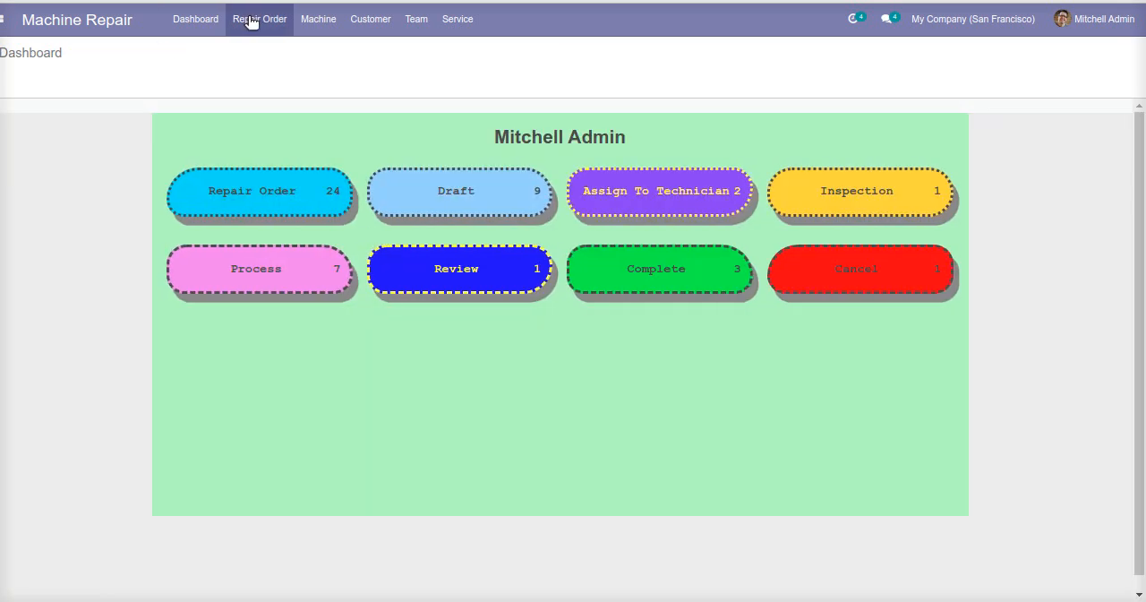
{"action": "left_click", "coordinate": [255, 20]}
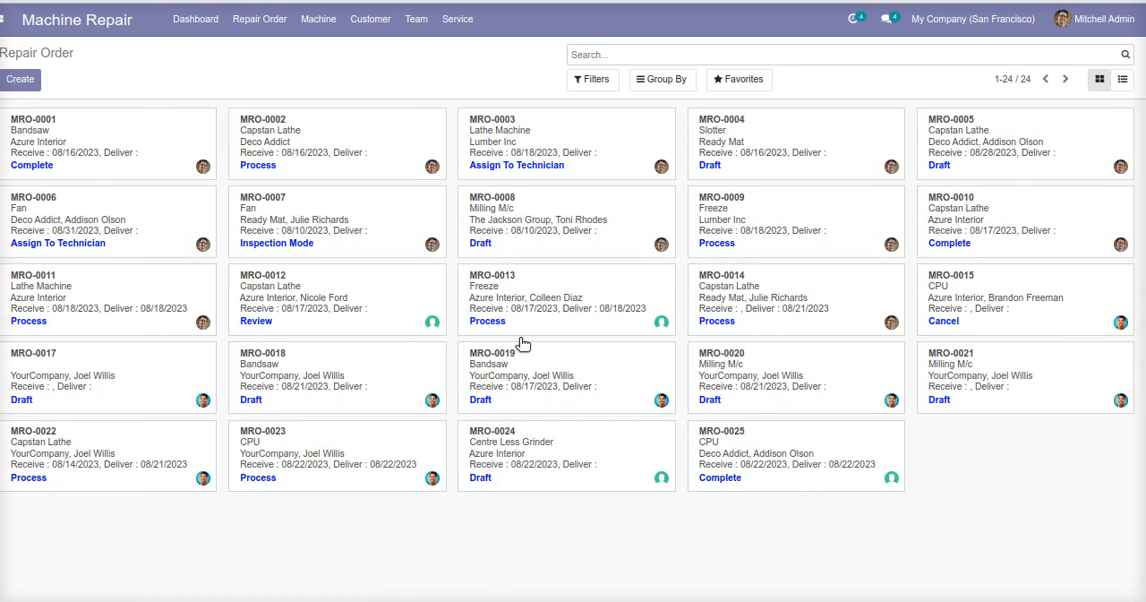
{"action": "left_click", "coordinate": [319, 20]}
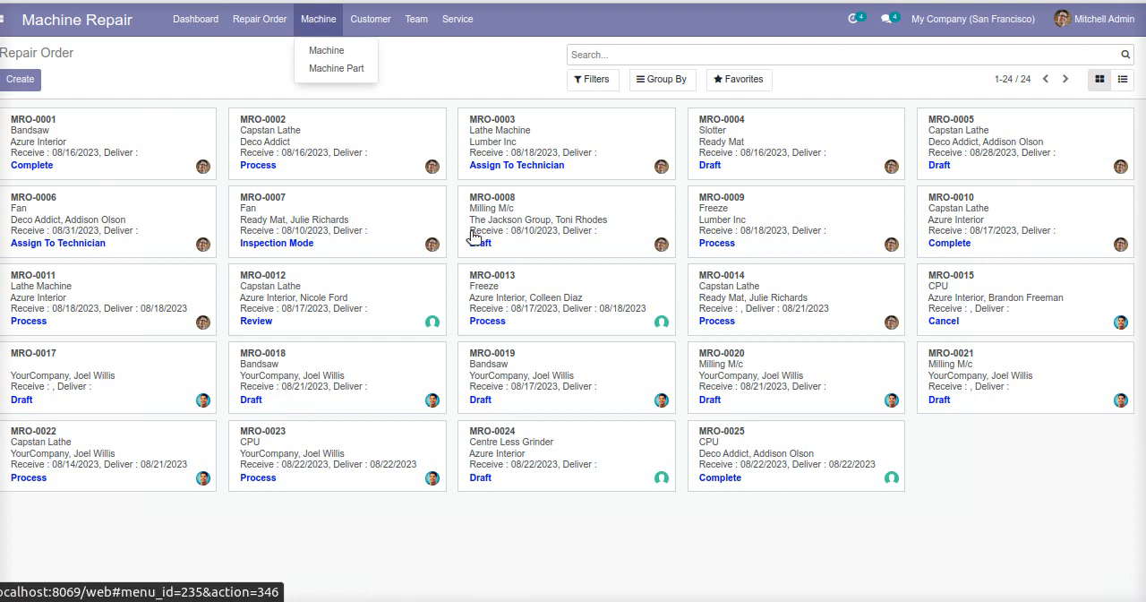
{"action": "left_click", "coordinate": [318, 18]}
{"action": "left_click", "coordinate": [319, 18]}
{"action": "left_click", "coordinate": [333, 50]}
{"action": "left_click", "coordinate": [319, 19]}
{"action": "left_click", "coordinate": [336, 68]}
{"action": "left_click", "coordinate": [366, 19]}
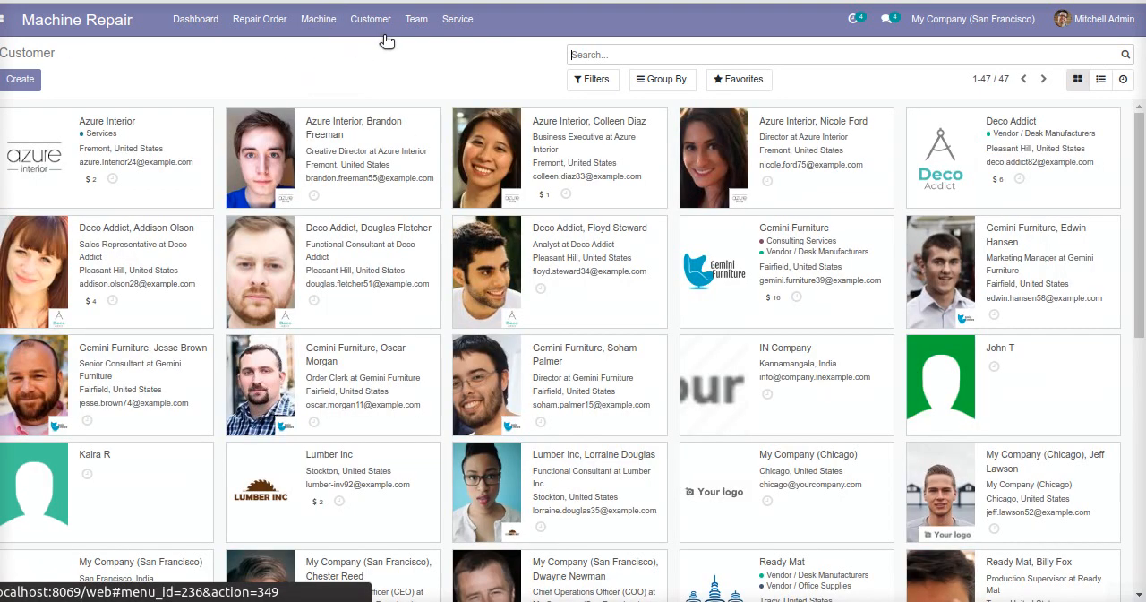
{"action": "left_click", "coordinate": [427, 23]}
{"action": "left_click", "coordinate": [463, 25]}
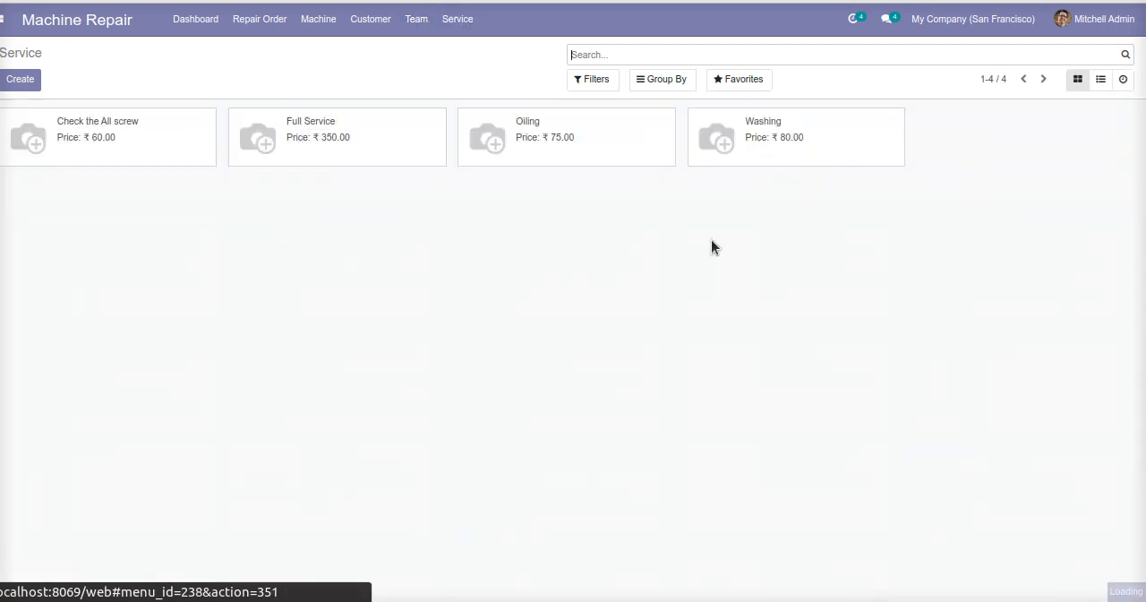
Open the user list in Settings and examine the receptionist user's machine repair access rights.
{"action": "left_click", "coordinate": [4, 19]}
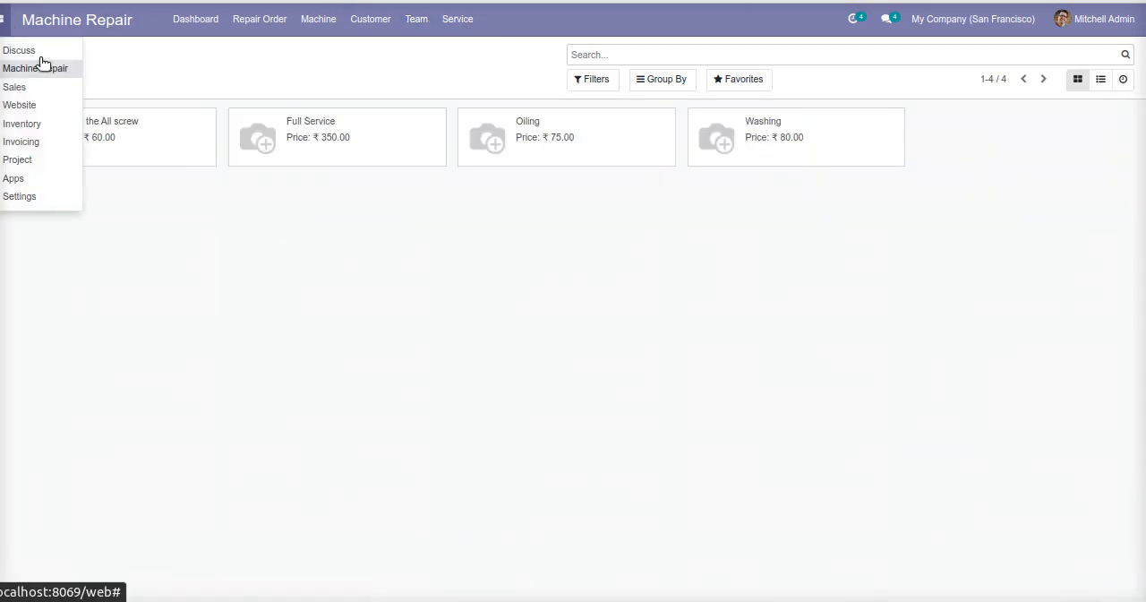
{"action": "left_click", "coordinate": [43, 198]}
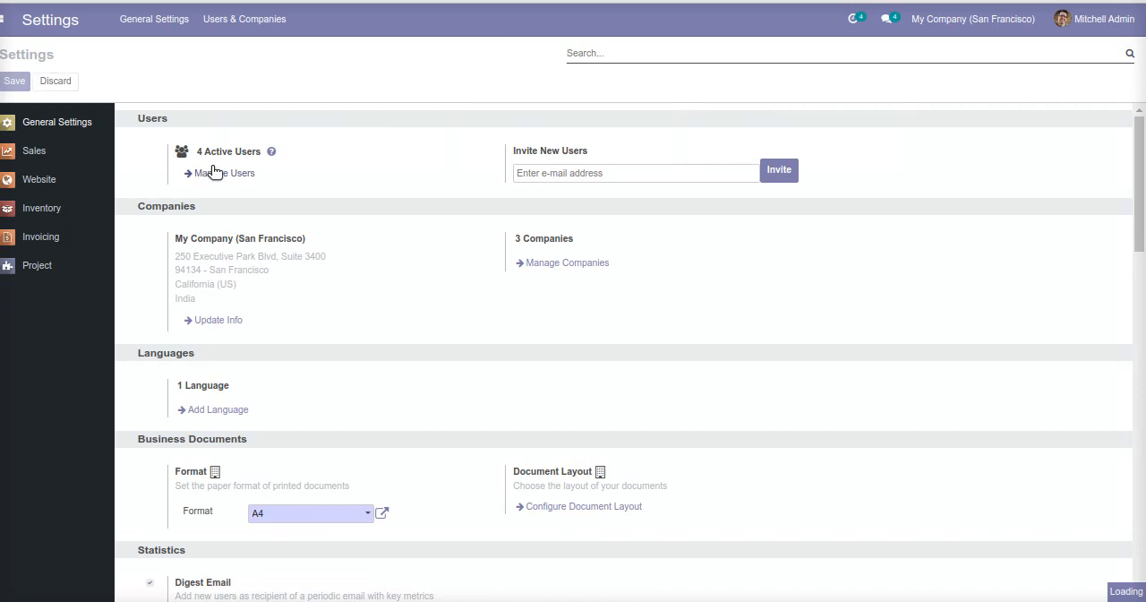
{"action": "left_click", "coordinate": [216, 173]}
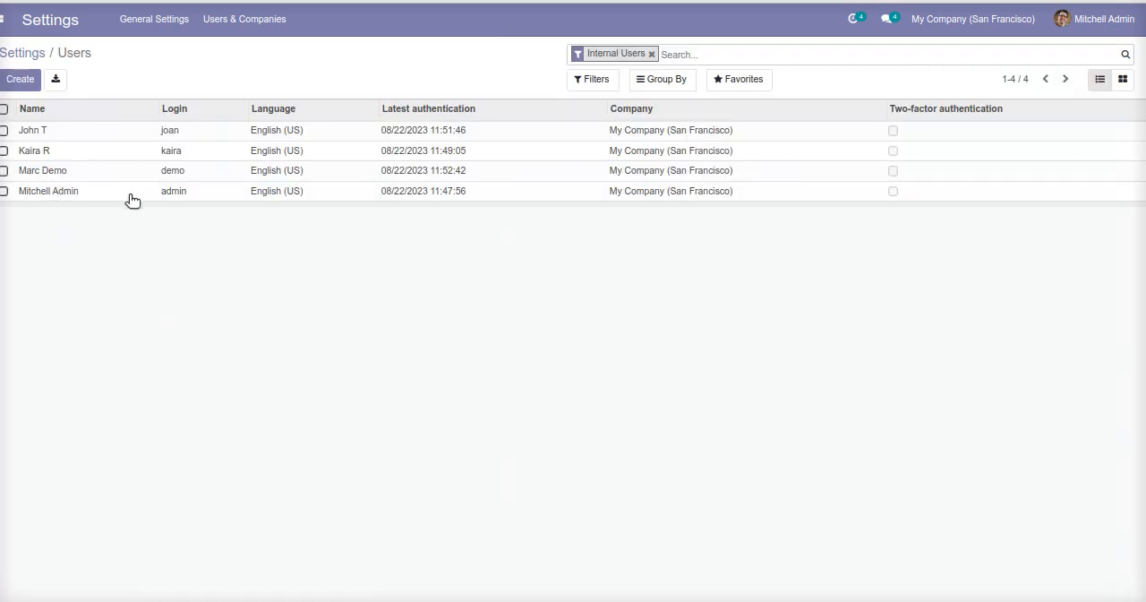
{"action": "left_click", "coordinate": [50, 151]}
{"action": "scroll", "coordinate": [516, 392], "scroll_direction": "down", "scroll_amount": 2}
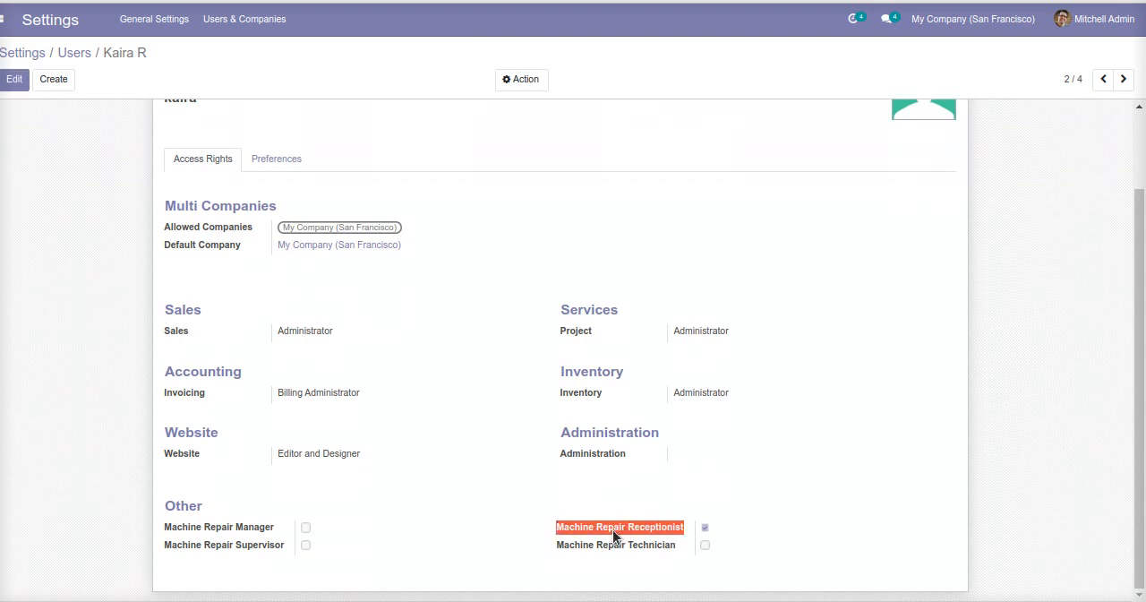
{"action": "scroll", "coordinate": [358, 416], "scroll_direction": "up", "scroll_amount": 2}
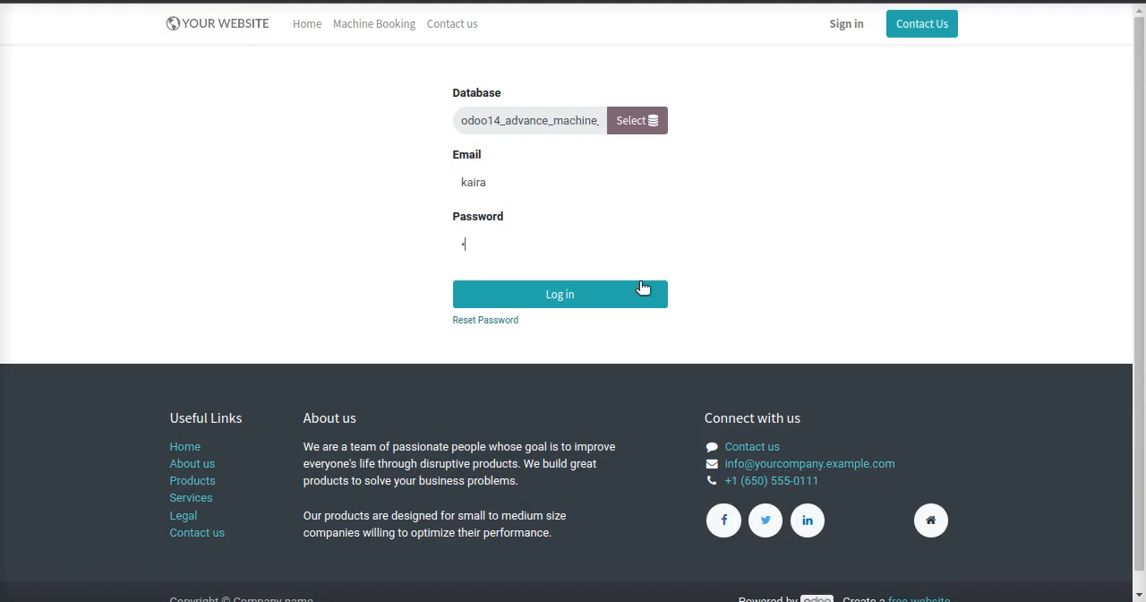
Log in as the receptionist and view the repair orders and customers in Machine Repair.
{"action": "left_click", "coordinate": [580, 301]}
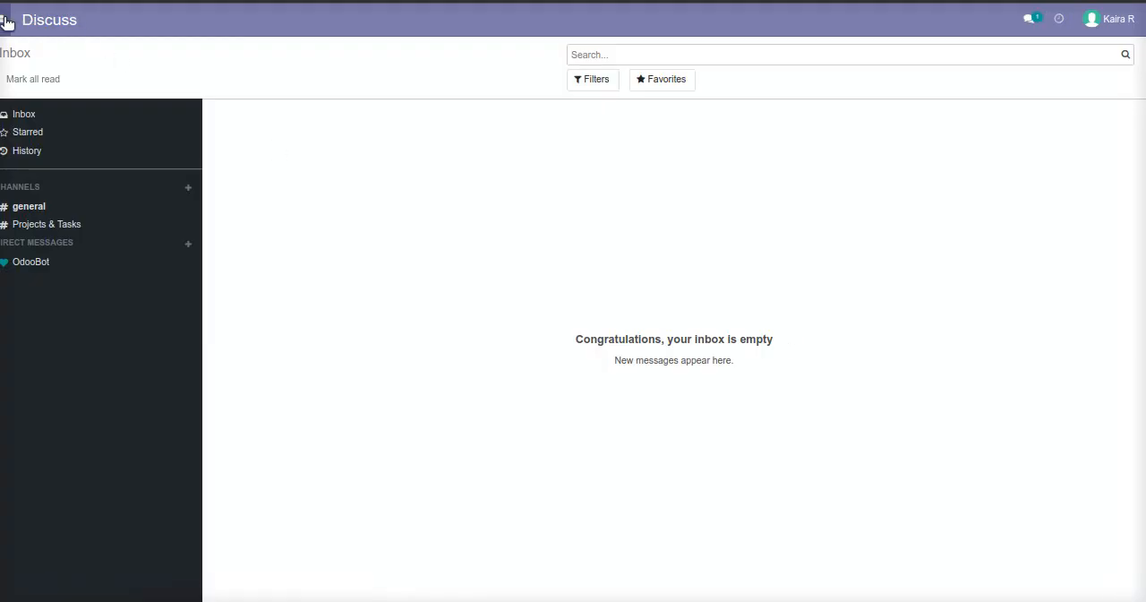
{"action": "left_click", "coordinate": [4, 18]}
{"action": "left_click", "coordinate": [40, 70]}
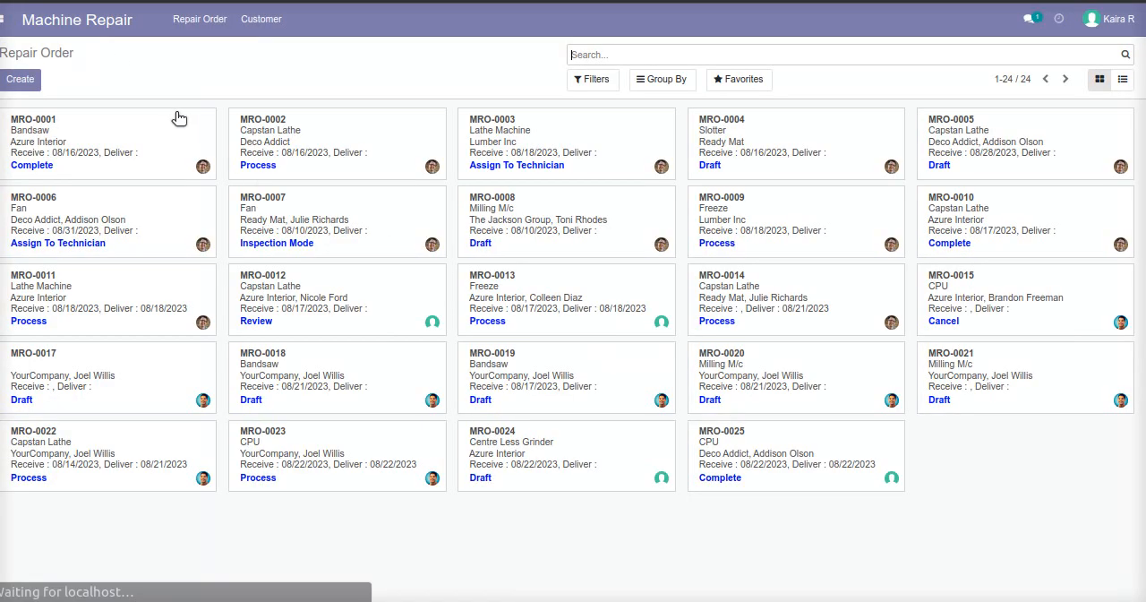
{"action": "left_click", "coordinate": [267, 22]}
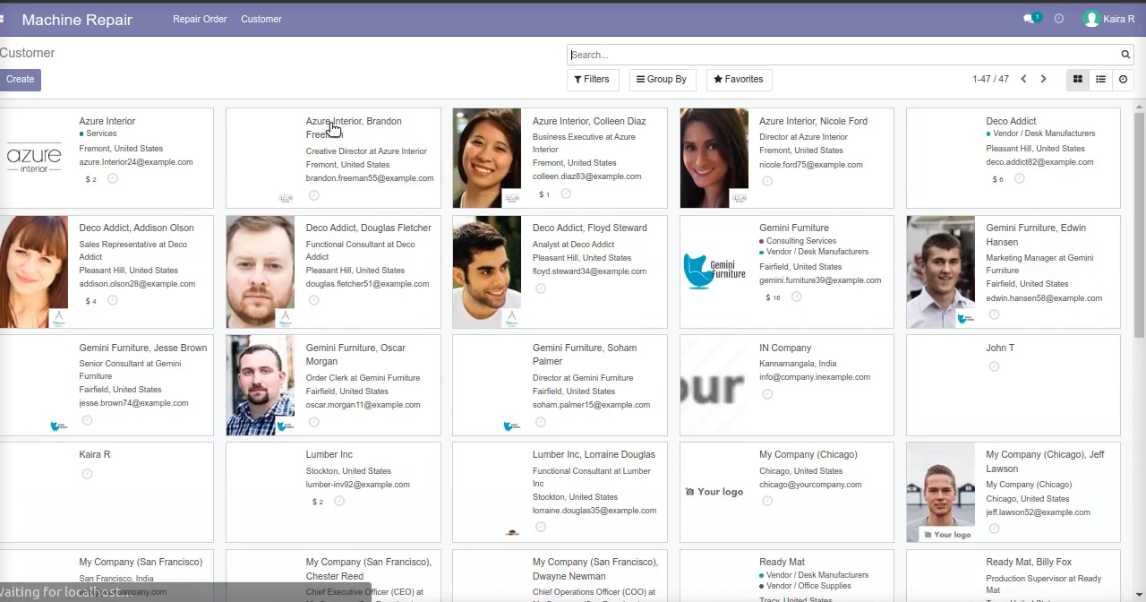
Create a repair order titled "Cpu Repairing" for machine CPU, model at2, manufacturing year 2022, brand Acer, serial number 12345.
{"action": "left_click", "coordinate": [213, 34]}
{"action": "left_click", "coordinate": [18, 79]}
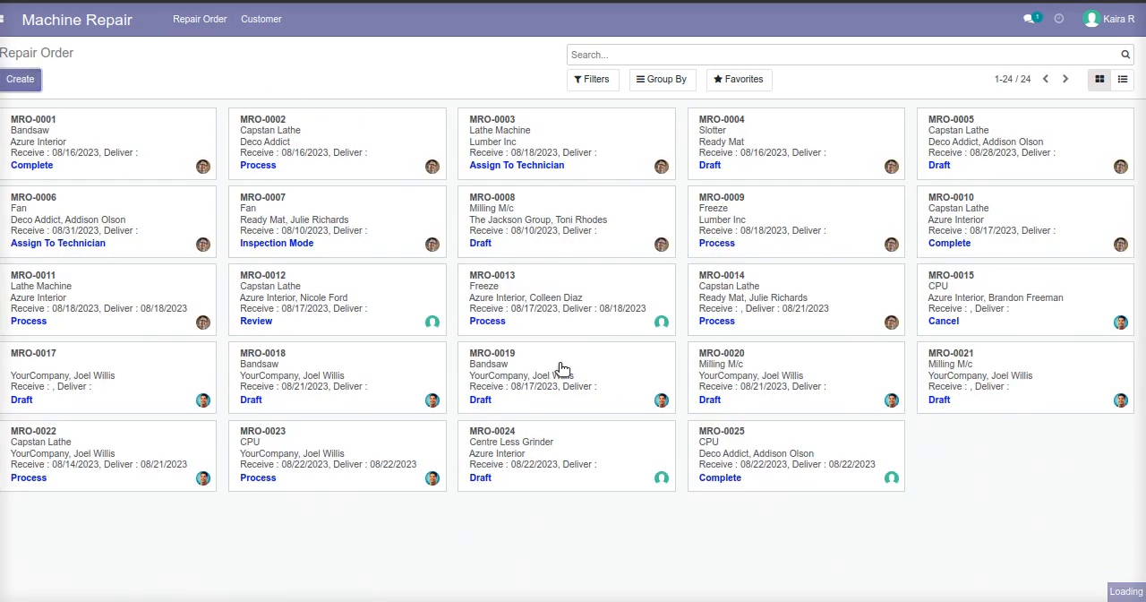
{"action": "type", "text": "Cpu Repairing"}
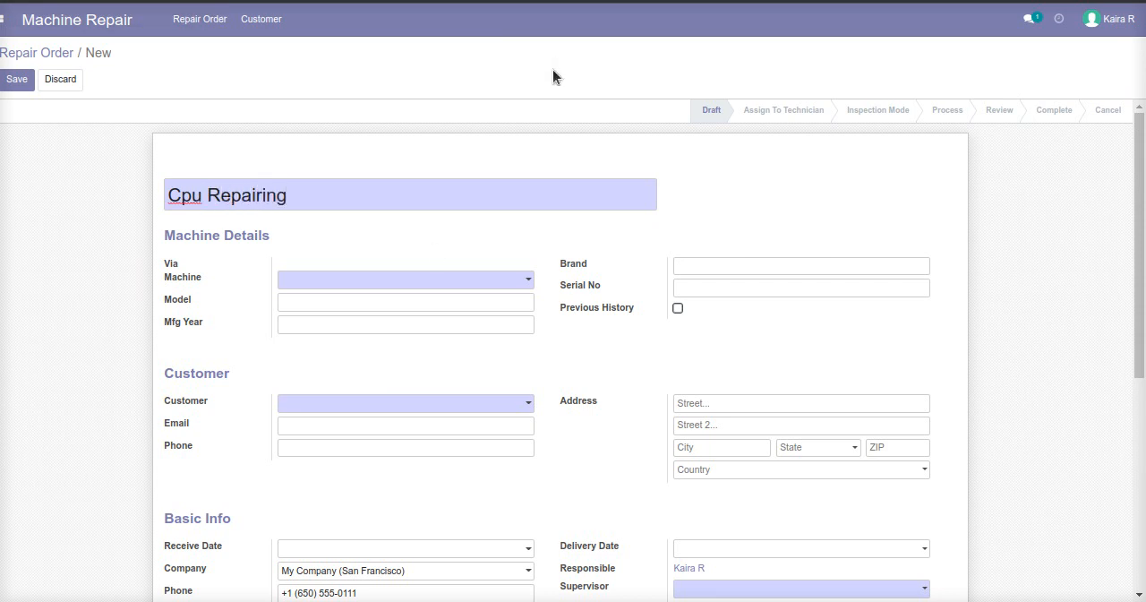
{"action": "left_click", "coordinate": [327, 283]}
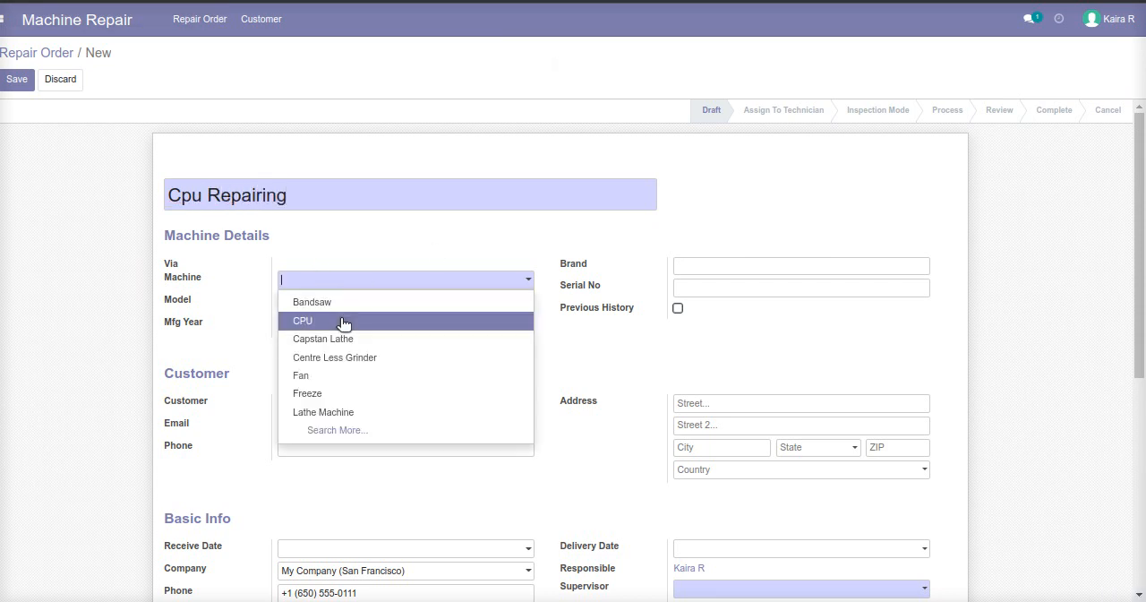
{"action": "left_click", "coordinate": [338, 324]}
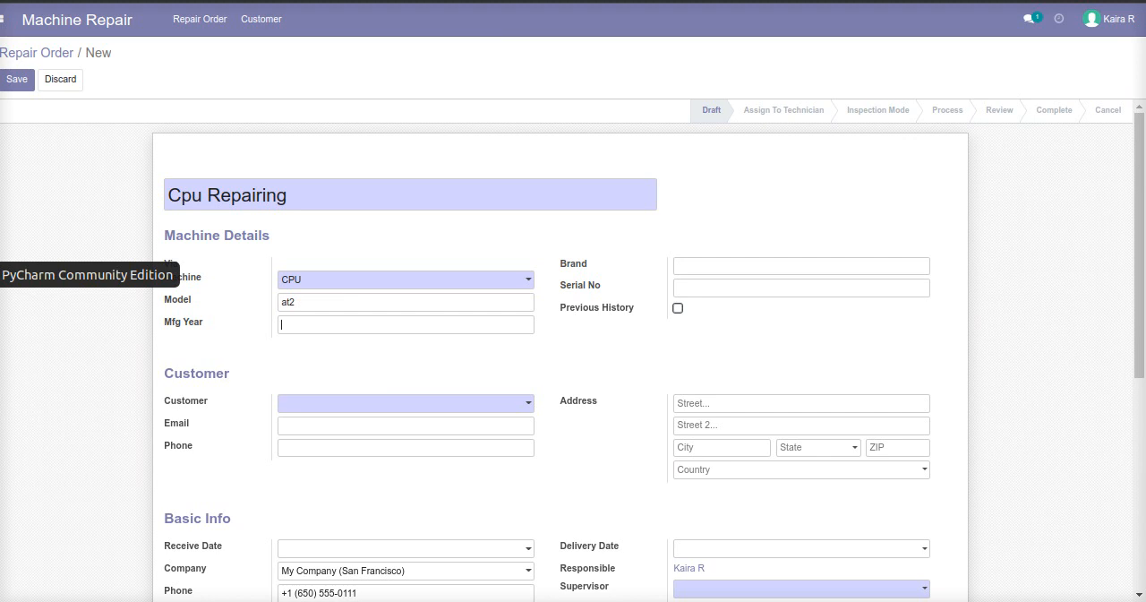
{"action": "key", "text": "Tab"}
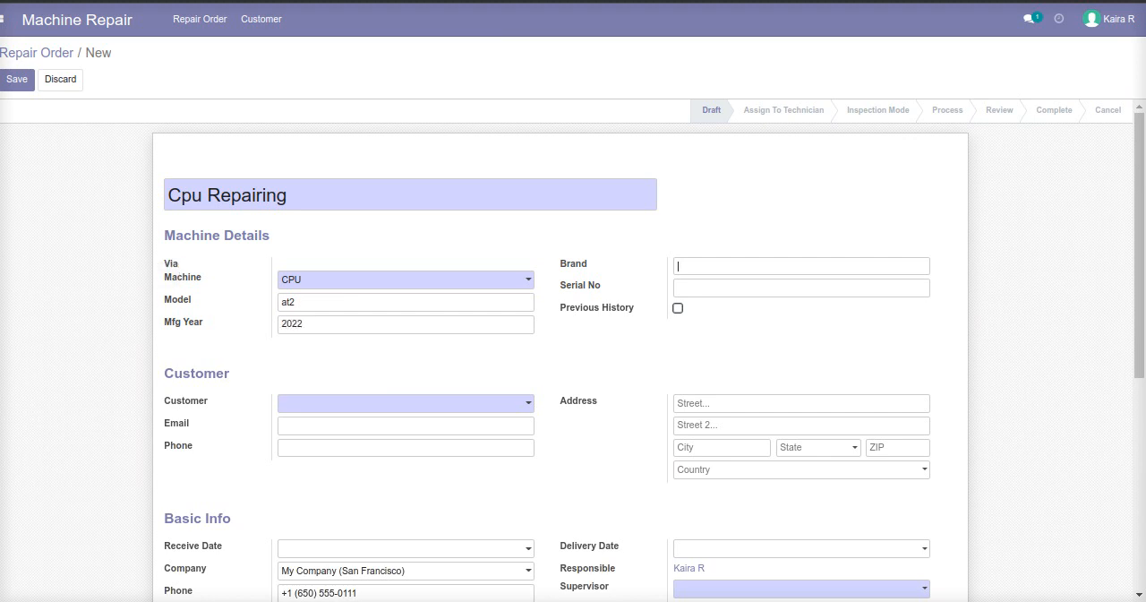
{"action": "type", "text": "Acer"}
{"action": "key", "text": "Tab"}
{"action": "type", "text": "12345"}
Select the director at Azure Interior as the customer and set the receive date to 08/22/2023.
{"action": "left_click", "coordinate": [325, 413]}
{"action": "left_click", "coordinate": [341, 482]}
{"action": "scroll", "coordinate": [344, 488], "scroll_direction": "down", "scroll_amount": 3}
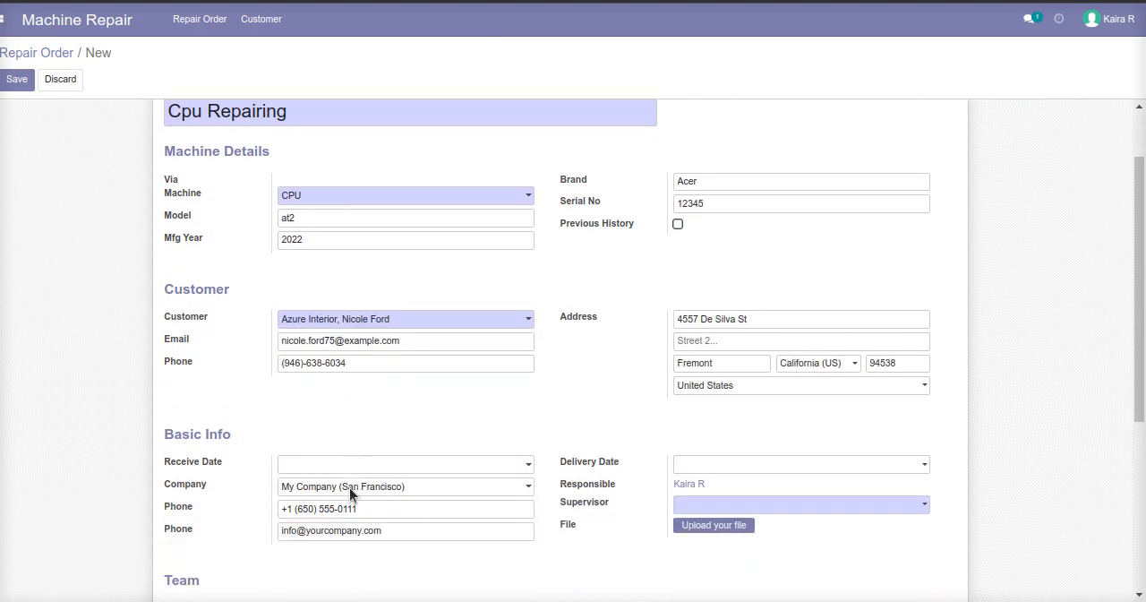
{"action": "left_click", "coordinate": [311, 360]}
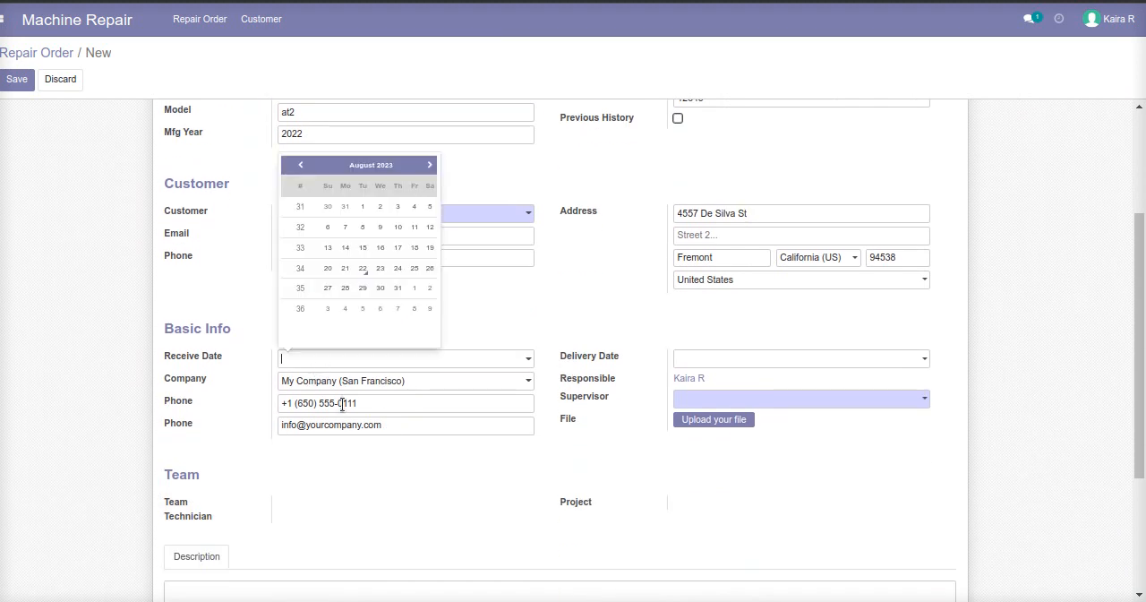
{"action": "left_click", "coordinate": [362, 267]}
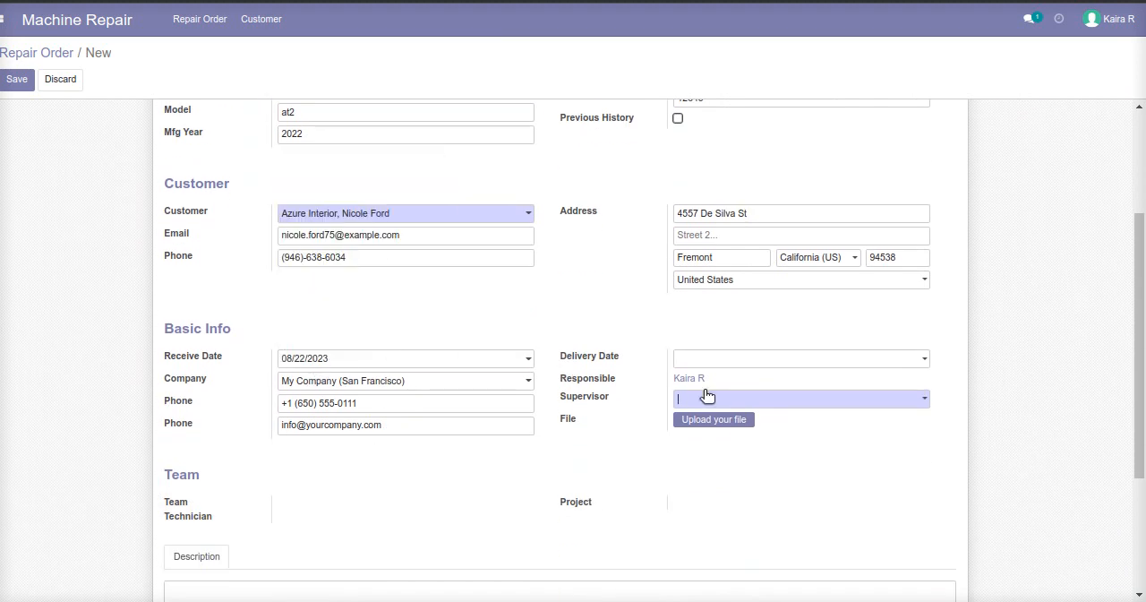
Choose the demo user as the repair order's supervisor and save the order.
{"action": "left_click", "coordinate": [713, 475]}
{"action": "scroll", "coordinate": [466, 418], "scroll_direction": "down", "scroll_amount": 3}
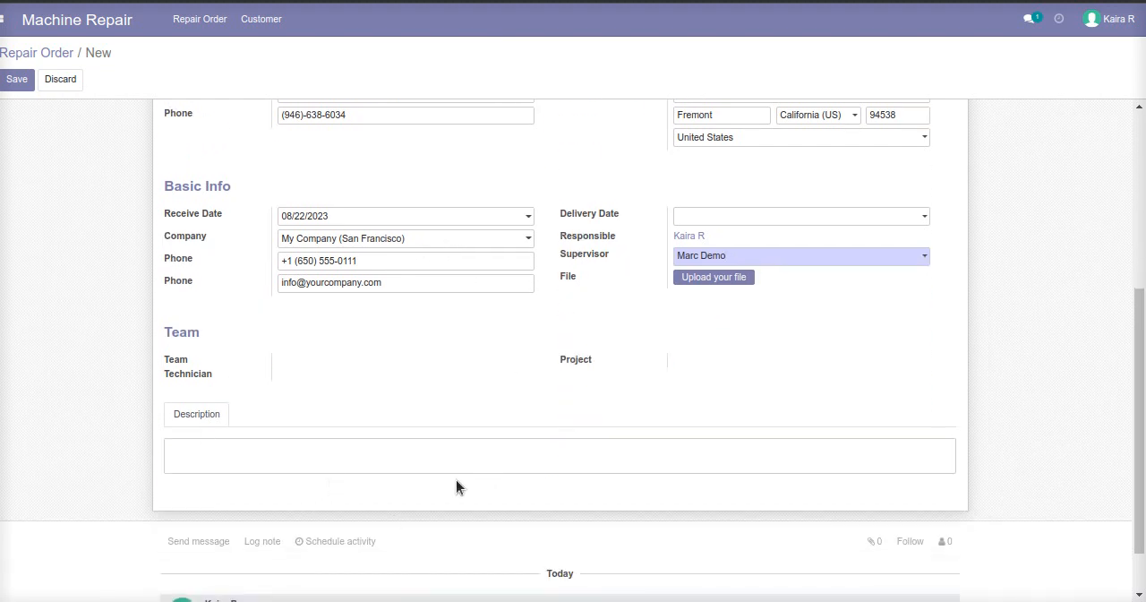
{"action": "scroll", "coordinate": [456, 486], "scroll_direction": "up", "scroll_amount": 7}
{"action": "left_click", "coordinate": [21, 87]}
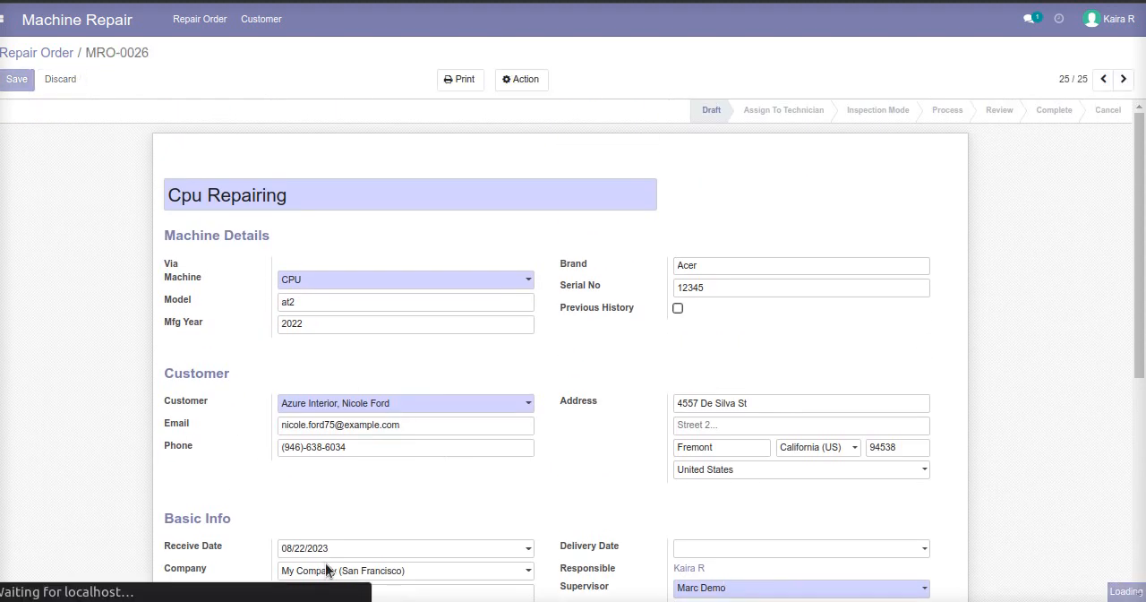
Log out of the receptionist account and switch to the browser window with the admin's user settings.
{"action": "left_click", "coordinate": [1103, 26]}
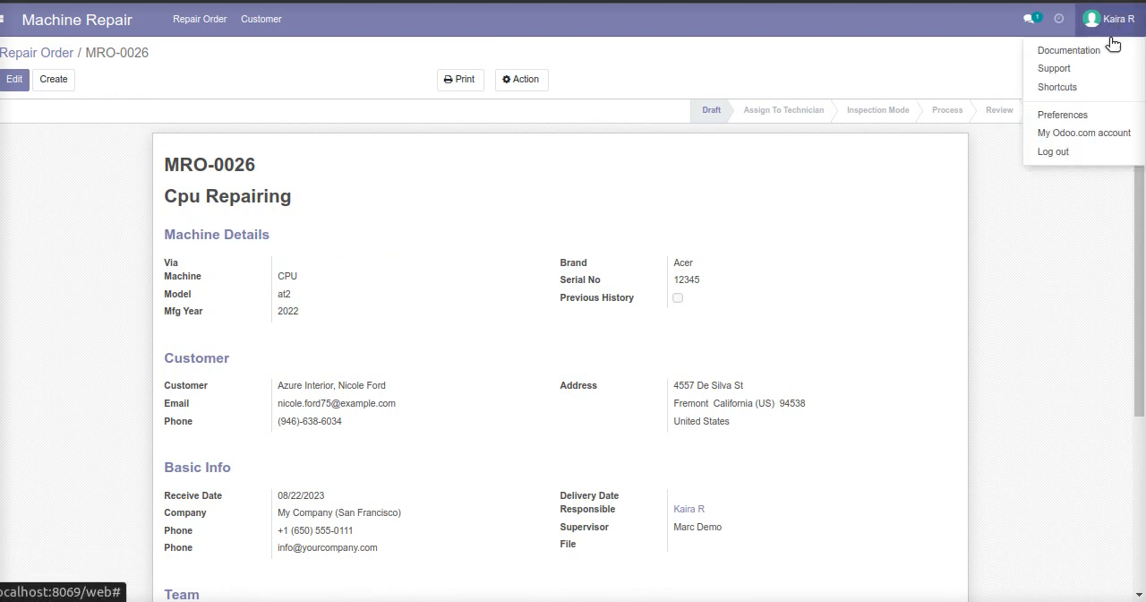
{"action": "left_click", "coordinate": [1066, 153]}
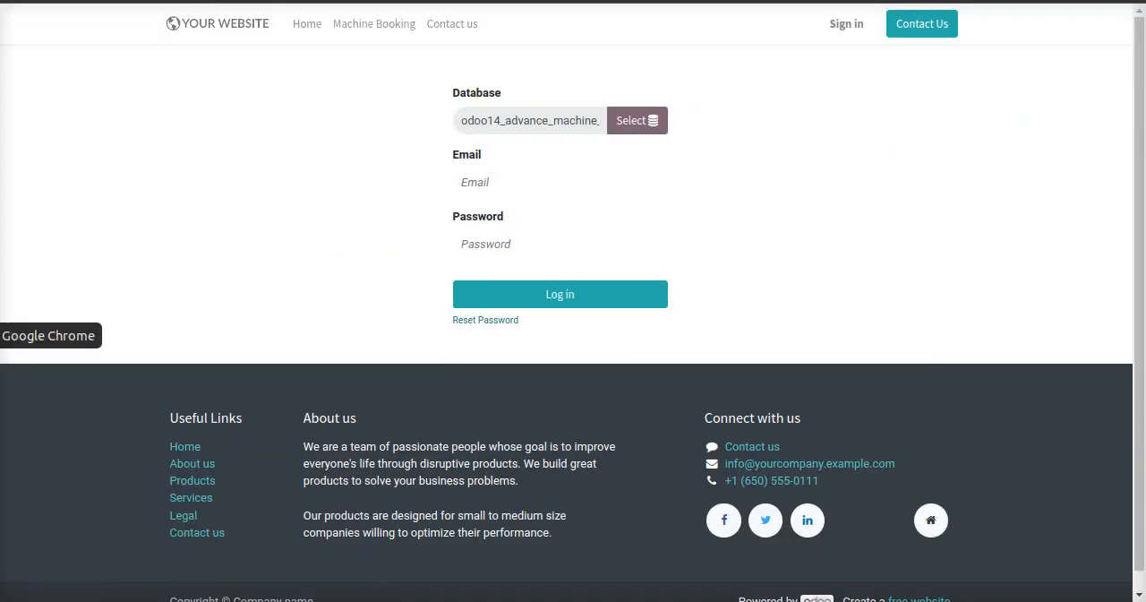
{"action": "left_click", "coordinate": [2, 336]}
{"action": "left_click", "coordinate": [100, 235]}
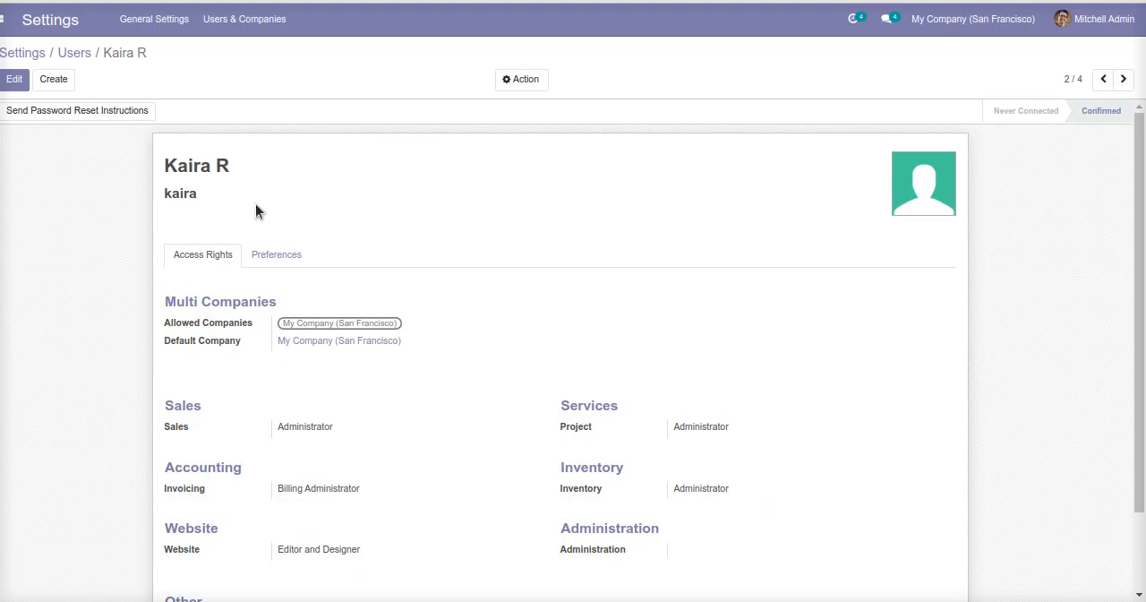
Go to the demo user's record and examine its machine repair access rights.
{"action": "left_click", "coordinate": [1122, 78]}
{"action": "scroll", "coordinate": [451, 497], "scroll_direction": "down", "scroll_amount": 1}
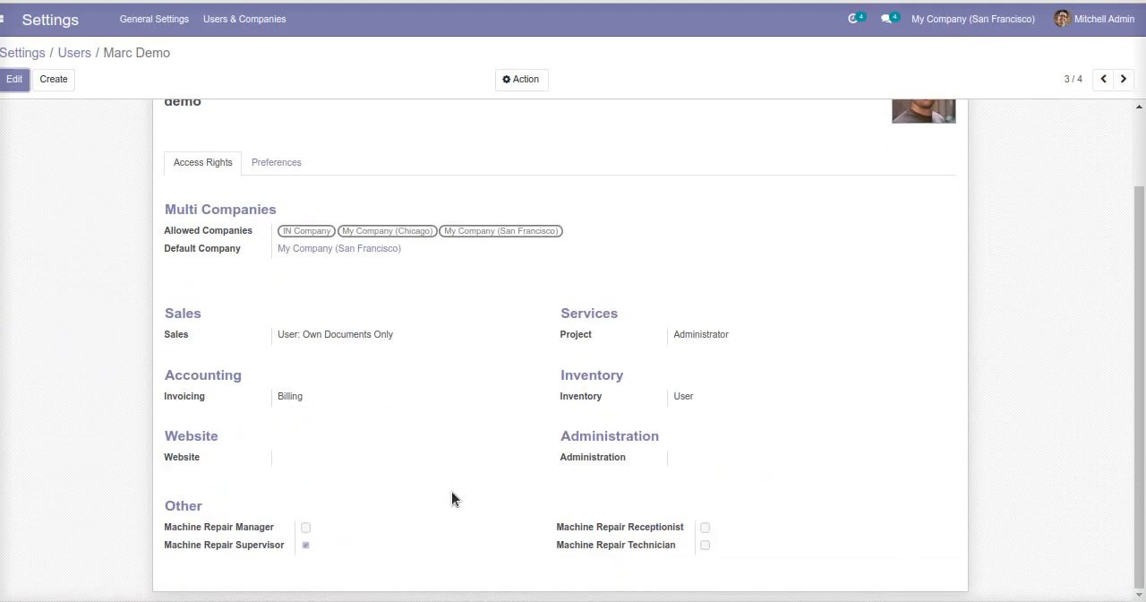
{"action": "triple_click", "coordinate": [239, 548]}
{"action": "scroll", "coordinate": [277, 434], "scroll_direction": "up", "scroll_amount": 2}
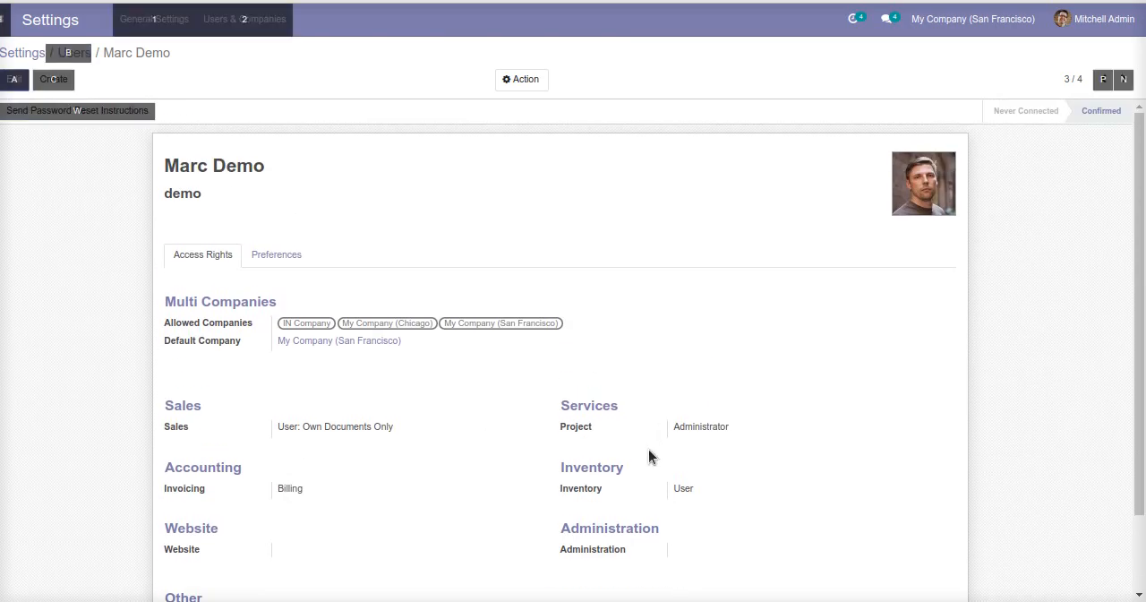
Return to the login page and log in as the supervisor with the saved demo credentials.
{"action": "key", "text": "alt+Tab"}
{"action": "left_click", "coordinate": [489, 184]}
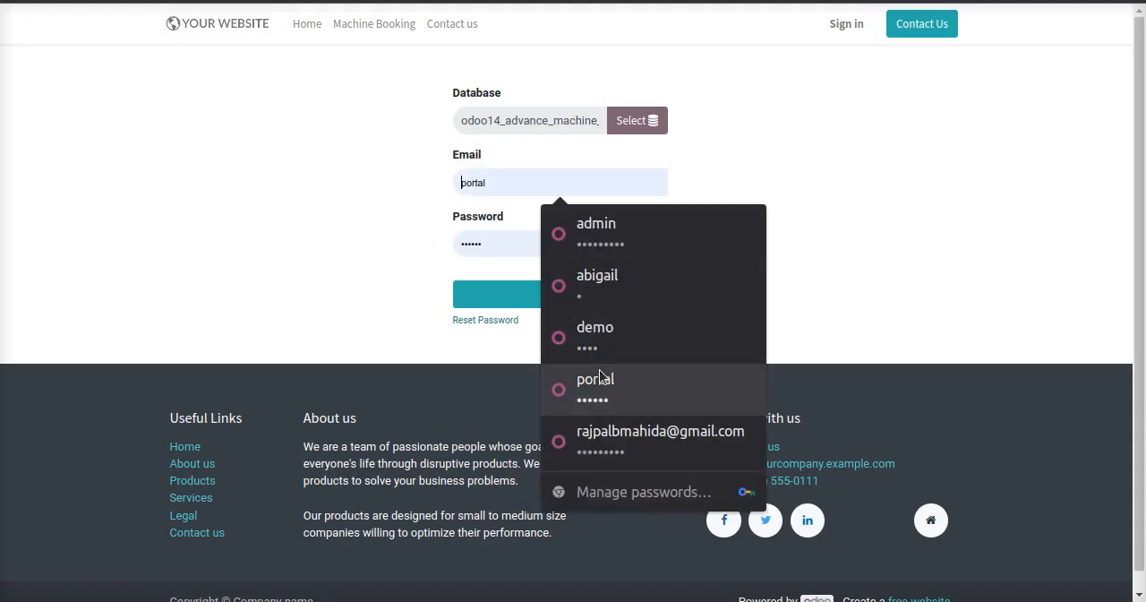
{"action": "left_click", "coordinate": [570, 325]}
{"action": "left_click", "coordinate": [562, 299]}
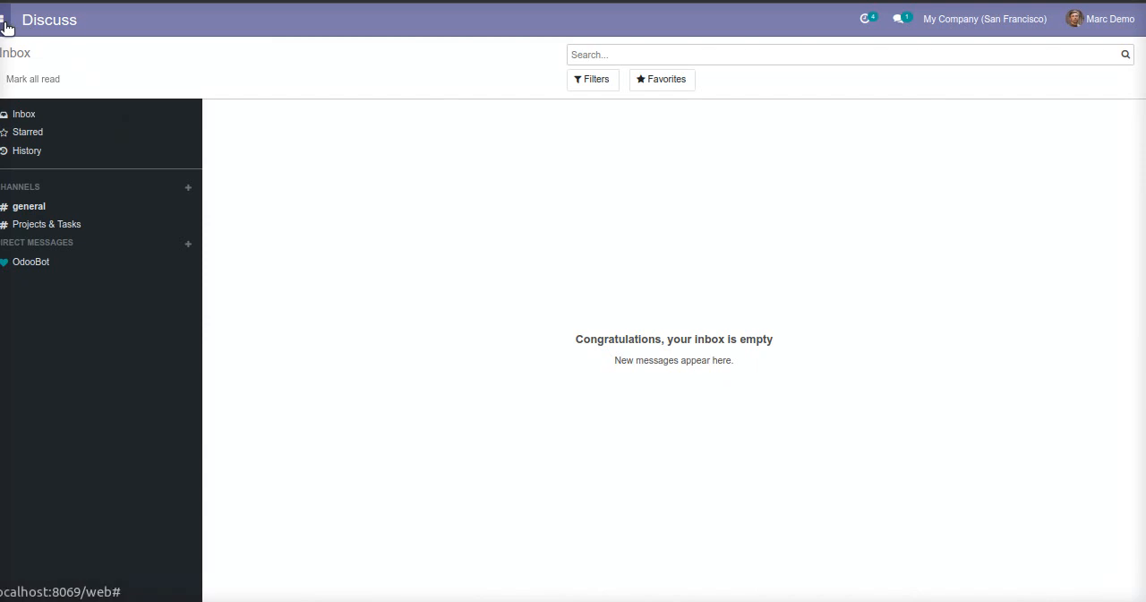
Open the new Cpu Repairing order in Machine Repair and review its details.
{"action": "left_click", "coordinate": [5, 22]}
{"action": "left_click", "coordinate": [40, 69]}
{"action": "left_click", "coordinate": [947, 444]}
{"action": "scroll", "coordinate": [240, 343], "scroll_direction": "down", "scroll_amount": 5}
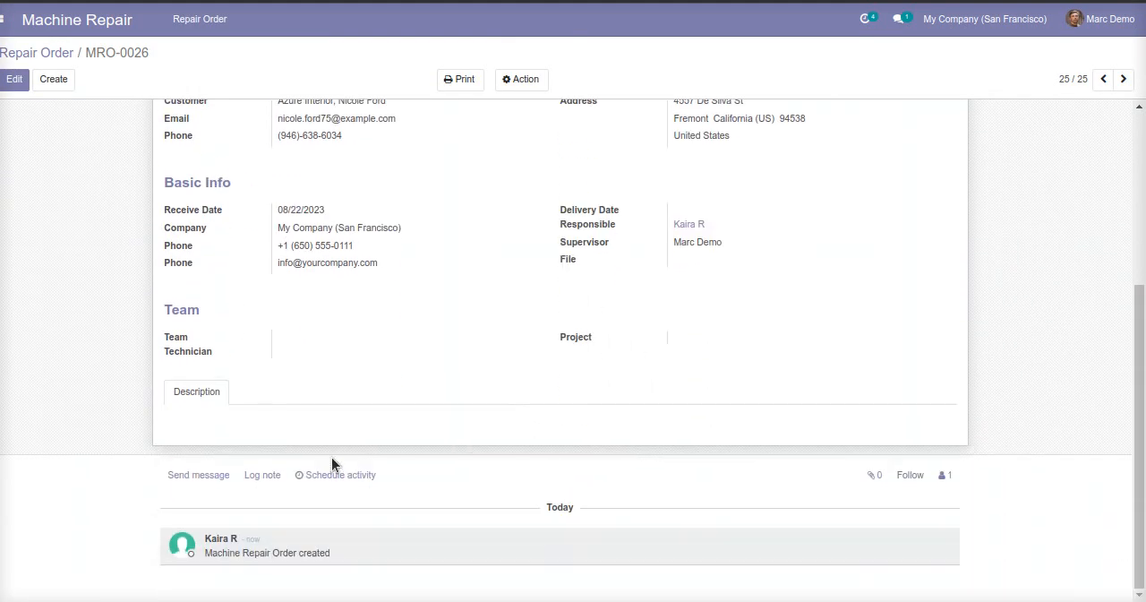
{"action": "scroll", "coordinate": [614, 504], "scroll_direction": "up", "scroll_amount": 5}
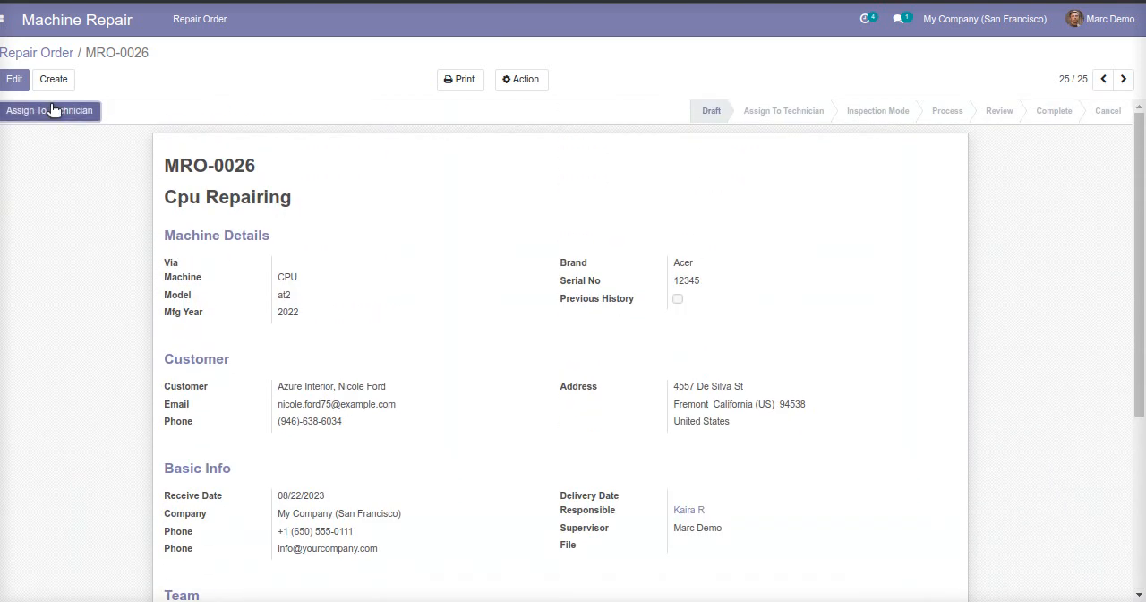
Assign the Cpu Repairing order to the Repair team and the technician who belongs to it, and check the order.
{"action": "left_click", "coordinate": [52, 110]}
{"action": "left_click", "coordinate": [371, 95]}
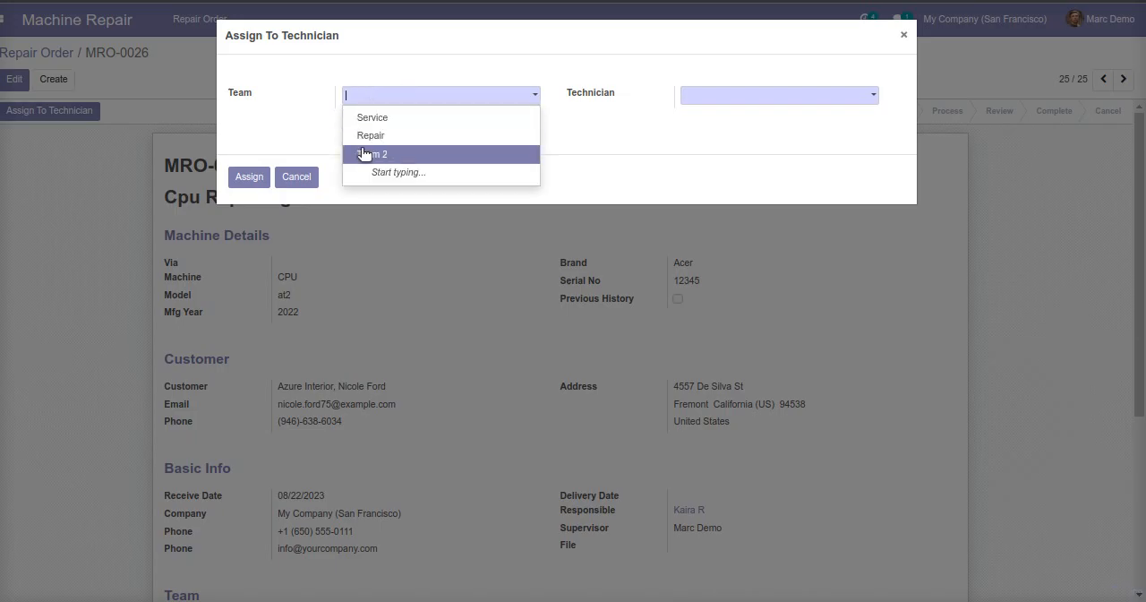
{"action": "left_click", "coordinate": [389, 135]}
{"action": "left_click", "coordinate": [714, 100]}
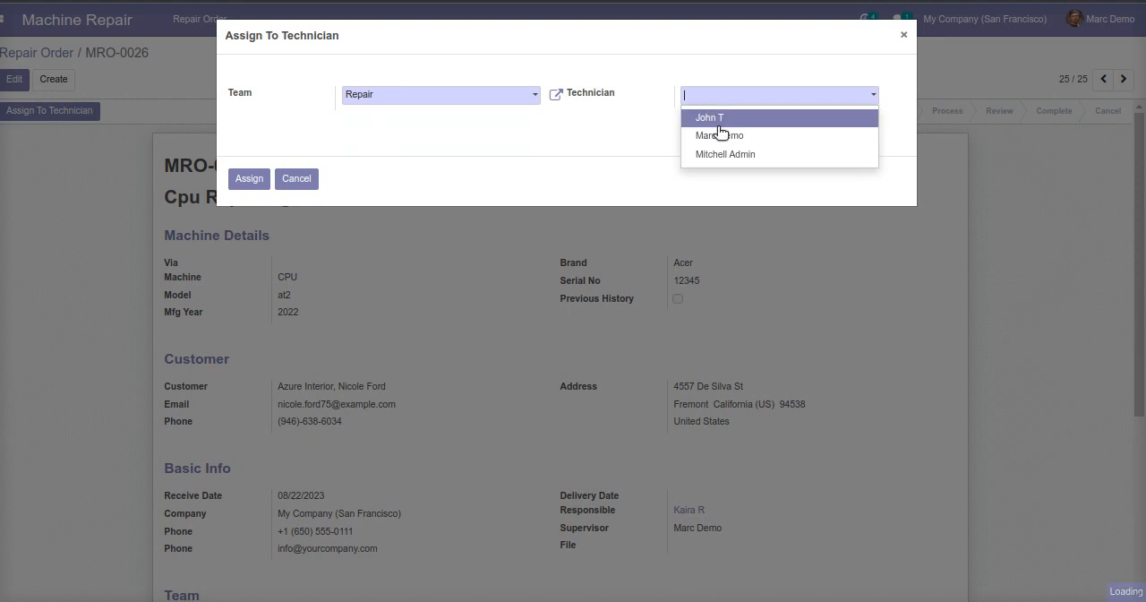
{"action": "left_click", "coordinate": [717, 117]}
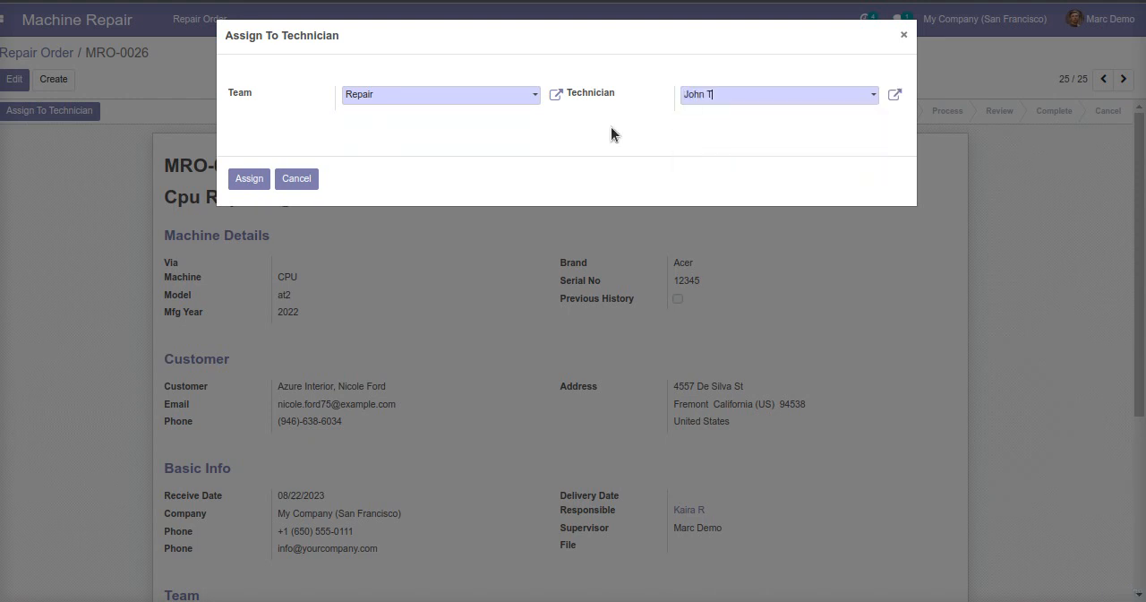
{"action": "left_click", "coordinate": [249, 179]}
{"action": "scroll", "coordinate": [555, 483], "scroll_direction": "down", "scroll_amount": 3}
{"action": "scroll", "coordinate": [624, 496], "scroll_direction": "up", "scroll_amount": 3}
Log out of the supervisor account and switch to the browser window with the admin's user settings.
{"action": "left_click", "coordinate": [1101, 19]}
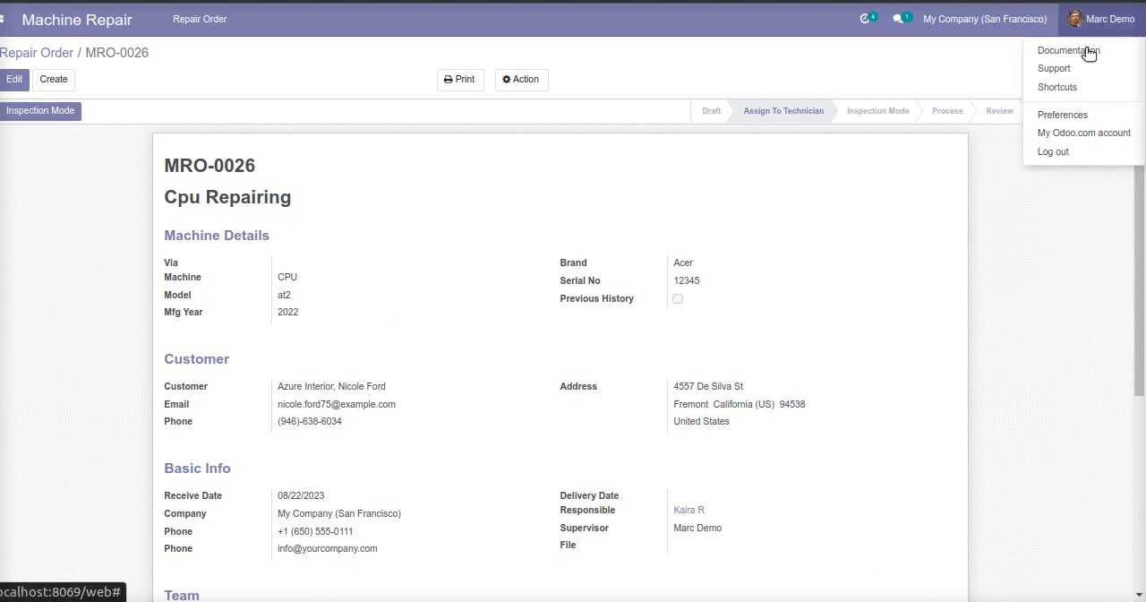
{"action": "left_click", "coordinate": [1054, 152]}
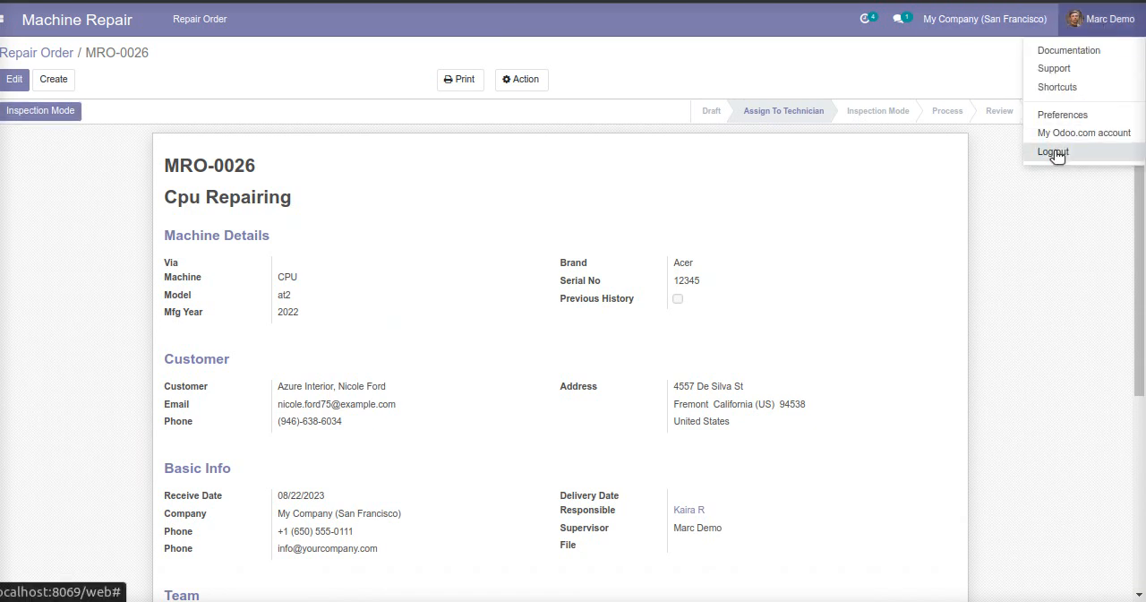
{"action": "left_click", "coordinate": [487, 182]}
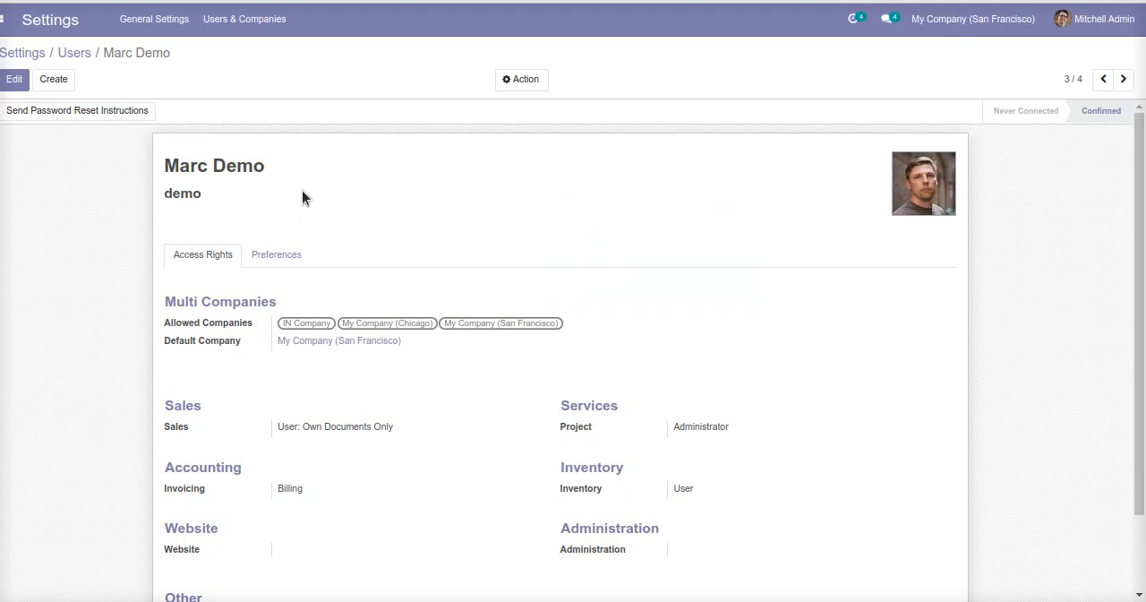
Go to the technician's user record and examine its machine repair access rights and login name.
{"action": "left_click", "coordinate": [1123, 82]}
{"action": "left_click", "coordinate": [1122, 82]}
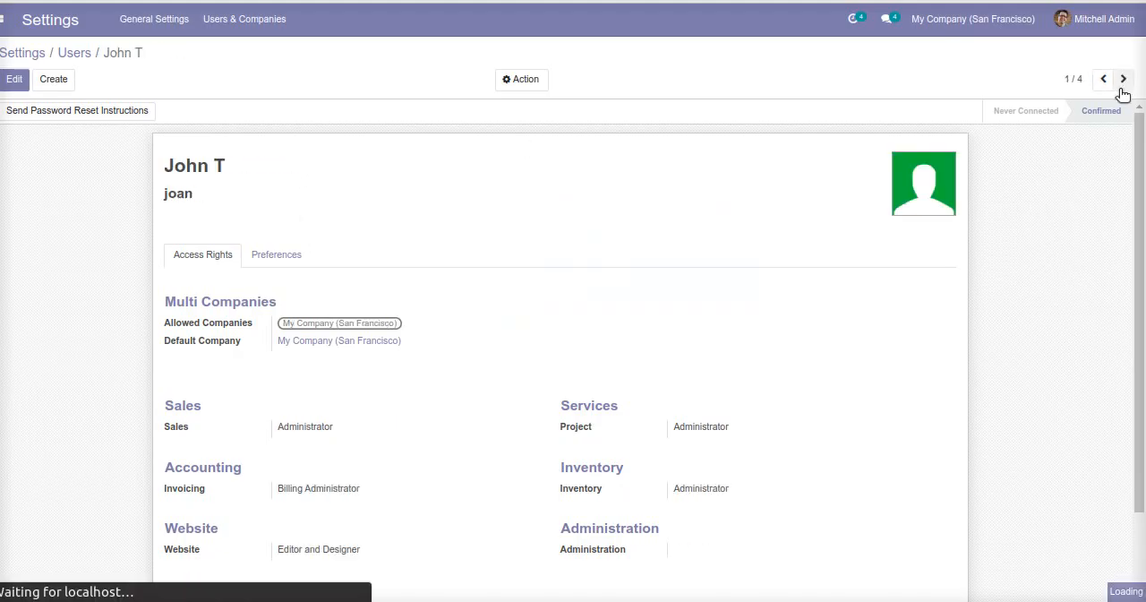
{"action": "scroll", "coordinate": [626, 448], "scroll_direction": "down", "scroll_amount": 1}
{"action": "left_click", "coordinate": [583, 550]}
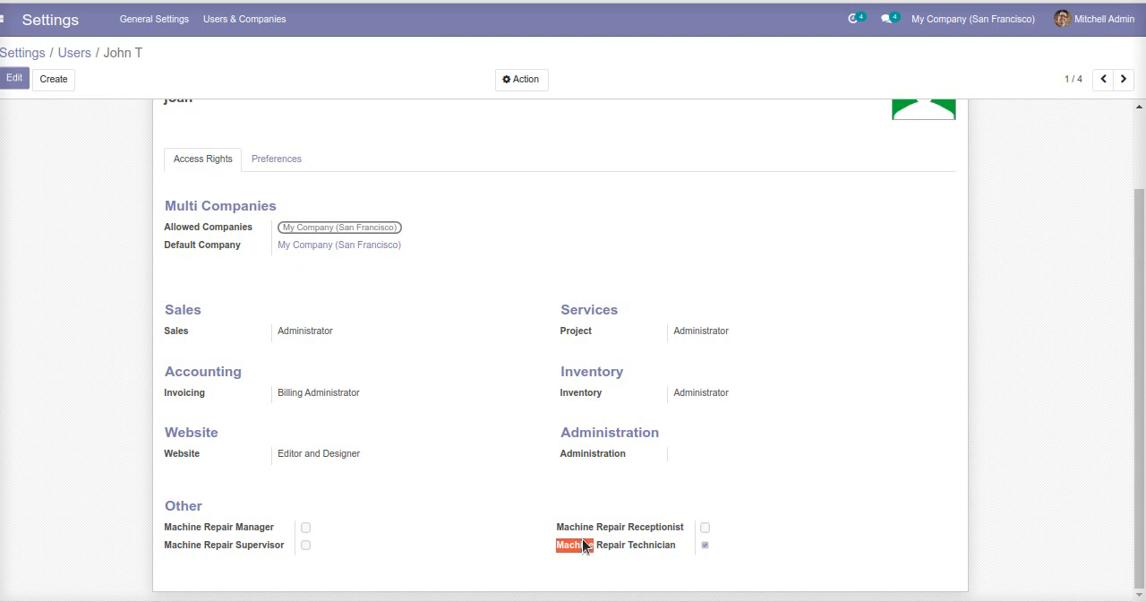
{"action": "scroll", "coordinate": [481, 502], "scroll_direction": "up", "scroll_amount": 1}
{"action": "left_click", "coordinate": [164, 193]}
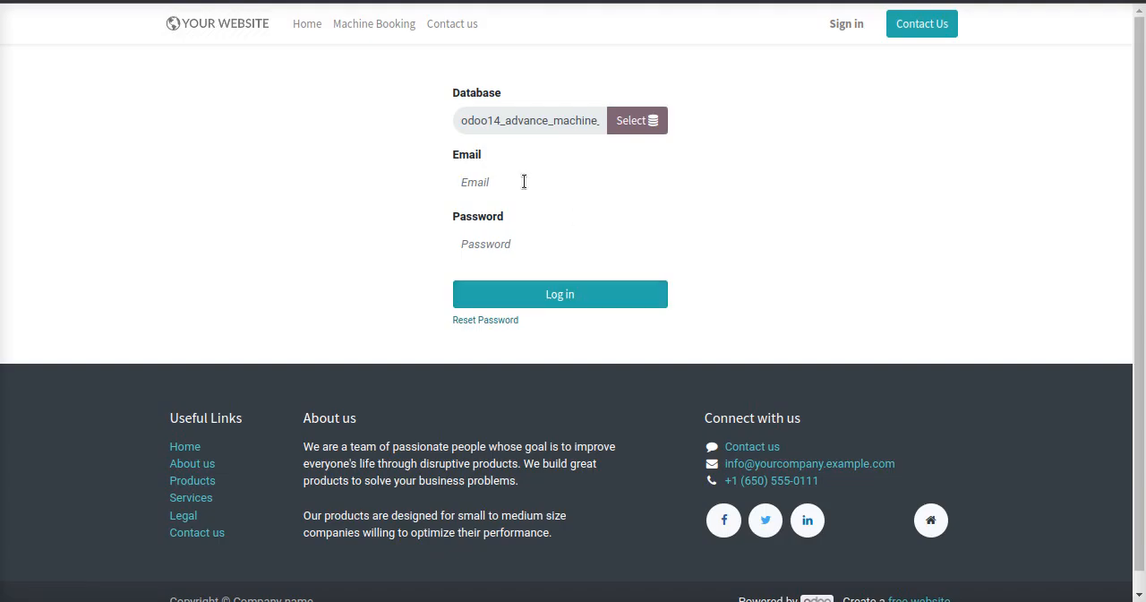
Return to the login page and log in with the technician's login name and account password.
{"action": "left_click", "coordinate": [524, 181]}
{"action": "type", "text": "joan"}
{"action": "left_click", "coordinate": [542, 253]}
{"action": "type", "text": "1"}
{"action": "left_click", "coordinate": [550, 294]}
{"action": "left_click", "coordinate": [502, 242]}
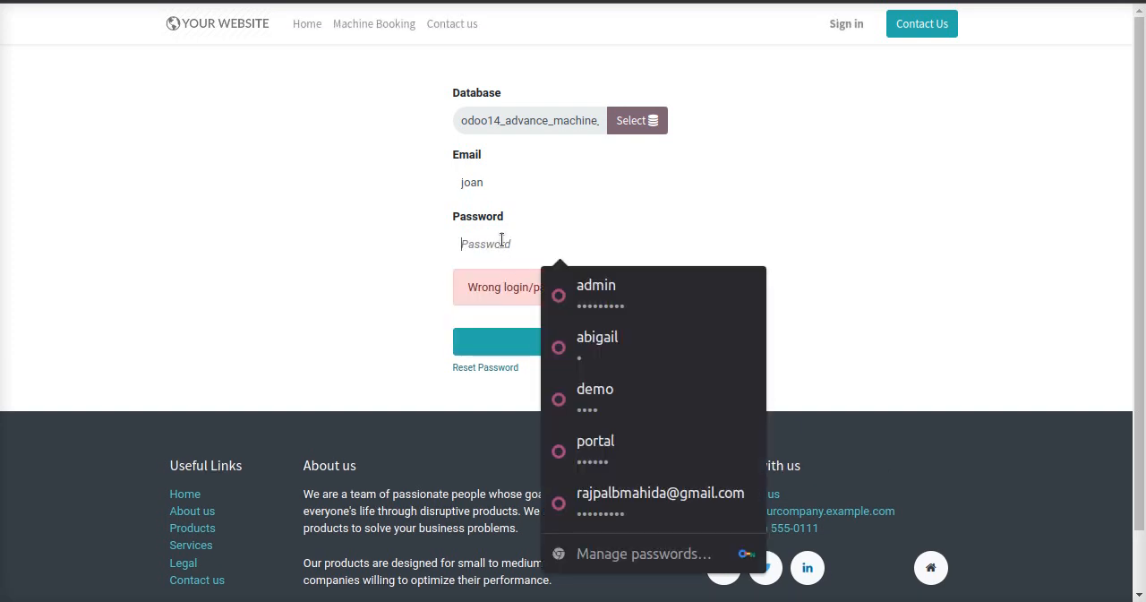
{"action": "type", "text": "1"}
{"action": "left_click", "coordinate": [529, 333]}
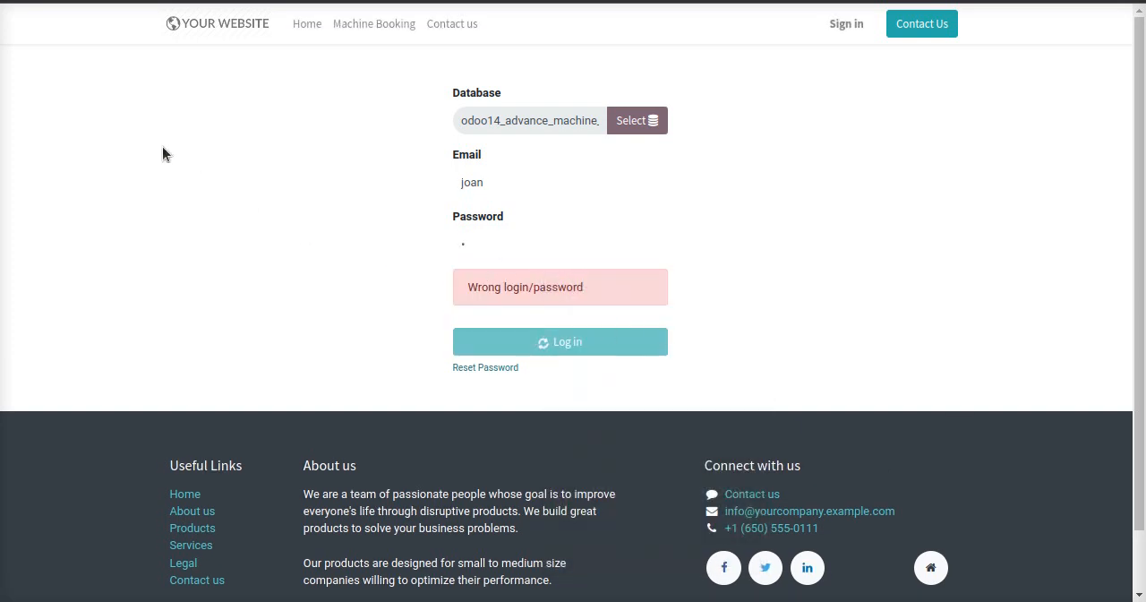
Open the Cpu Repairing order in Machine Repair and review its details and team assignment.
{"action": "left_click", "coordinate": [4, 21]}
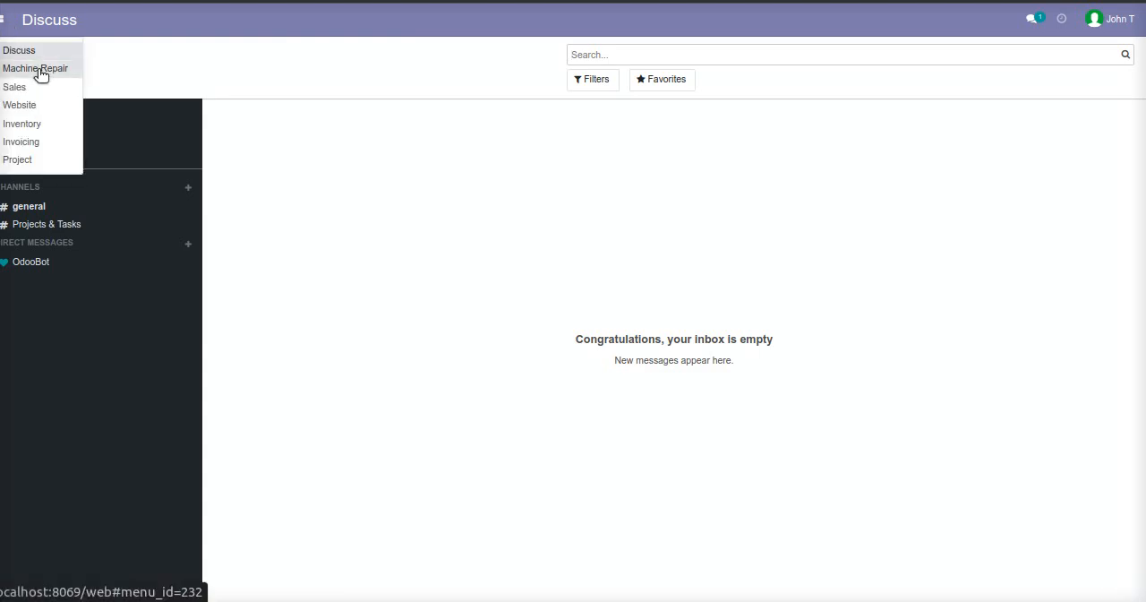
{"action": "left_click", "coordinate": [40, 70]}
{"action": "left_click", "coordinate": [1001, 452]}
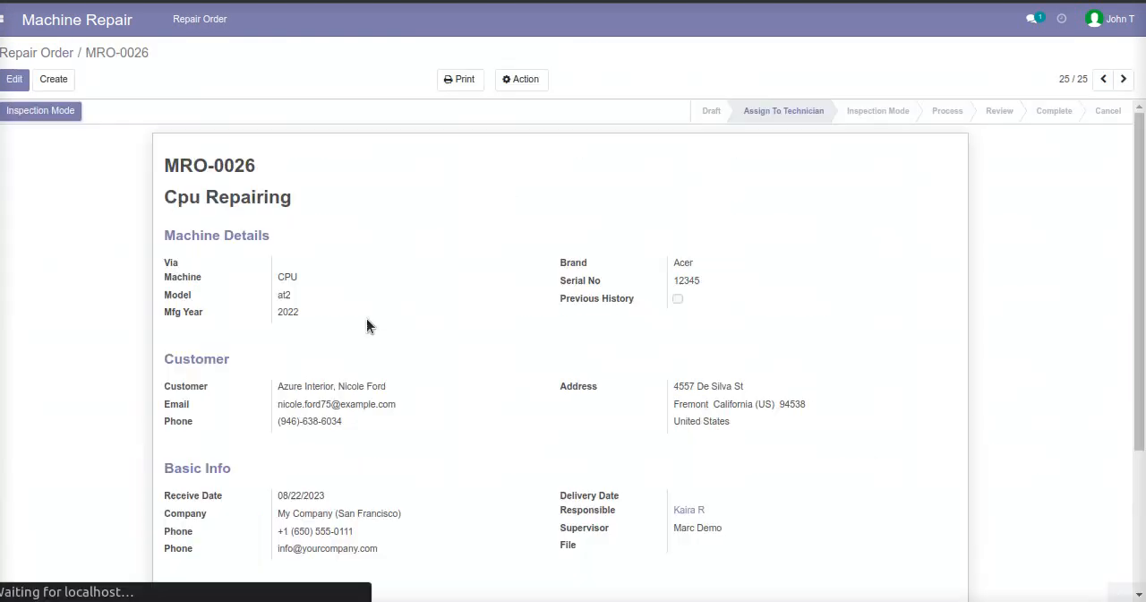
{"action": "scroll", "coordinate": [492, 300], "scroll_direction": "down", "scroll_amount": 3}
{"action": "scroll", "coordinate": [226, 236], "scroll_direction": "up", "scroll_amount": 1}
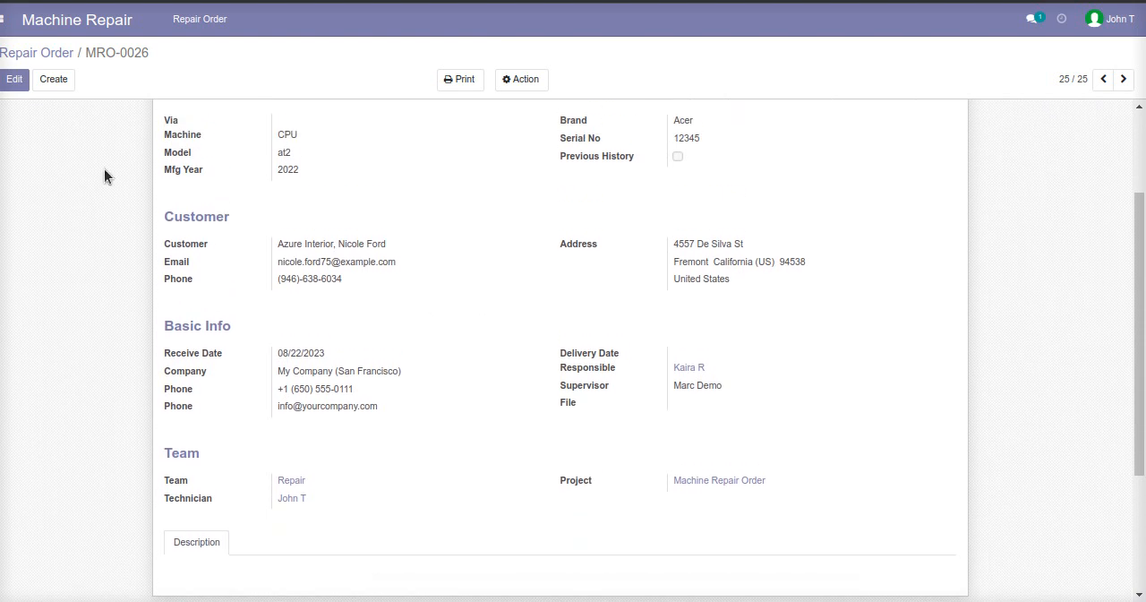
{"action": "scroll", "coordinate": [54, 161], "scroll_direction": "up", "scroll_amount": 3}
Move the order to Inspection Mode and check its Inspection Image section in edit mode, saving the order without changes.
{"action": "left_click", "coordinate": [50, 118]}
{"action": "scroll", "coordinate": [224, 376], "scroll_direction": "down", "scroll_amount": 4}
{"action": "left_click", "coordinate": [251, 495]}
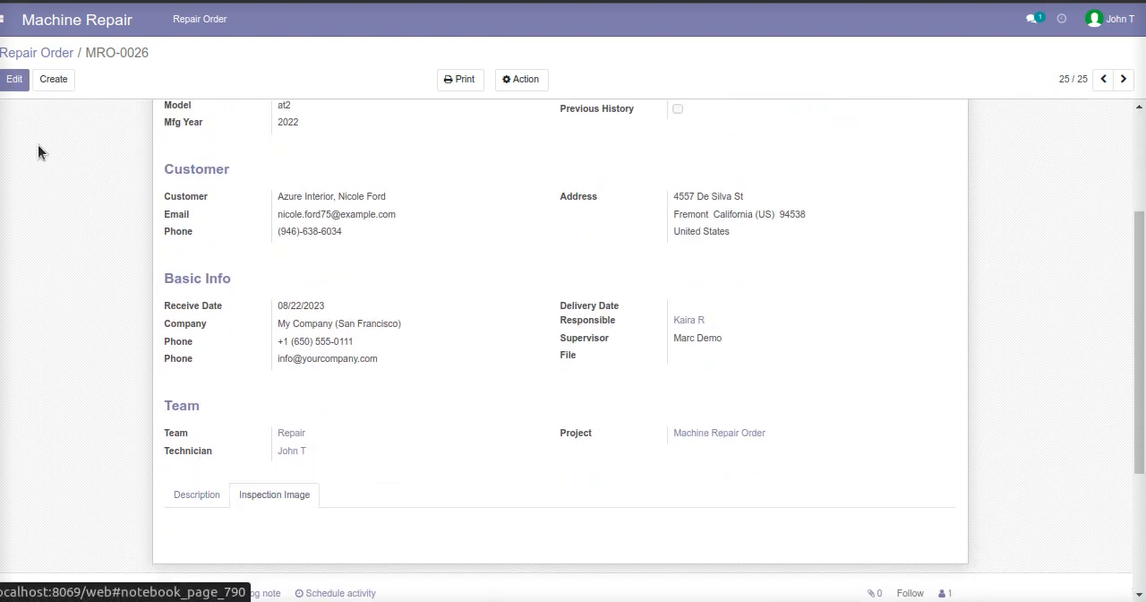
{"action": "left_click", "coordinate": [14, 79]}
{"action": "scroll", "coordinate": [246, 393], "scroll_direction": "down", "scroll_amount": 4}
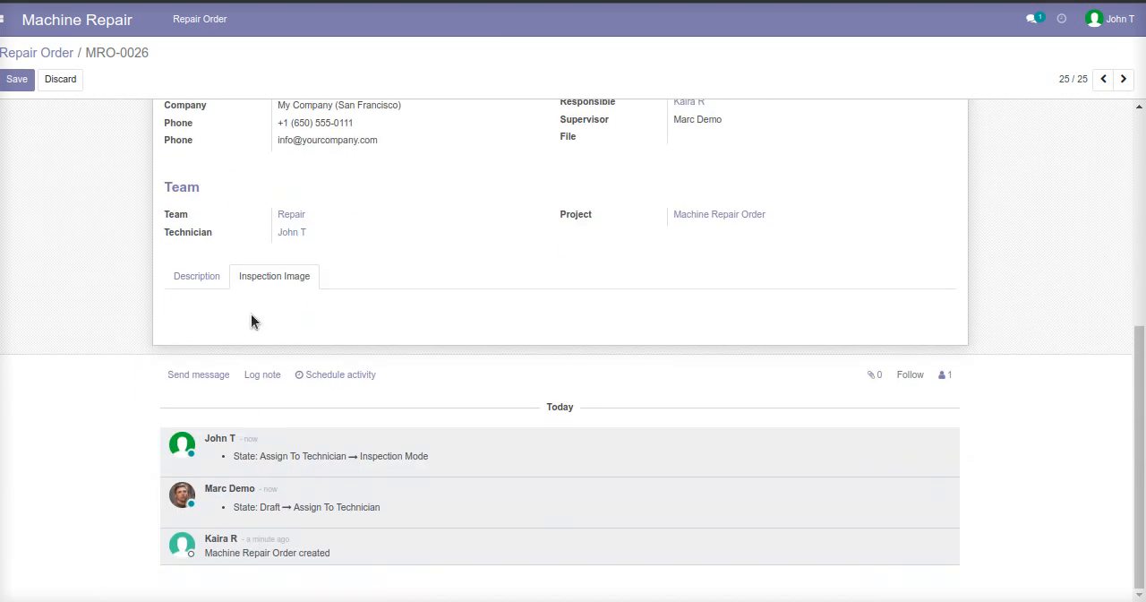
{"action": "scroll", "coordinate": [250, 321], "scroll_direction": "up", "scroll_amount": 8}
{"action": "left_click", "coordinate": [20, 87]}
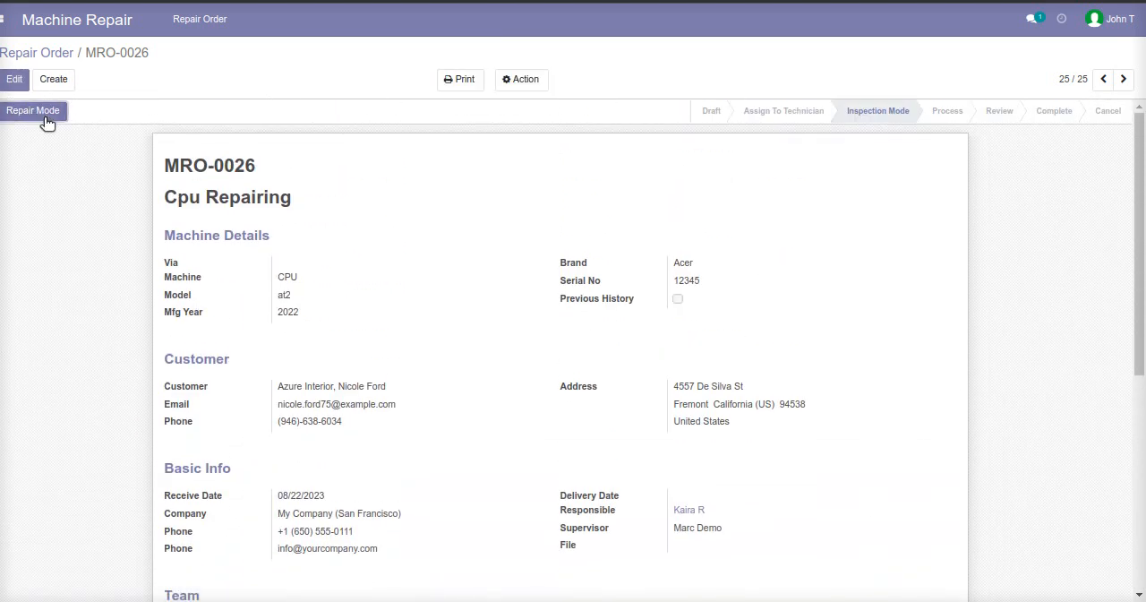
Move the order to Repair Mode and review the required part and service sections of its Cpu Repairing task.
{"action": "left_click", "coordinate": [45, 118]}
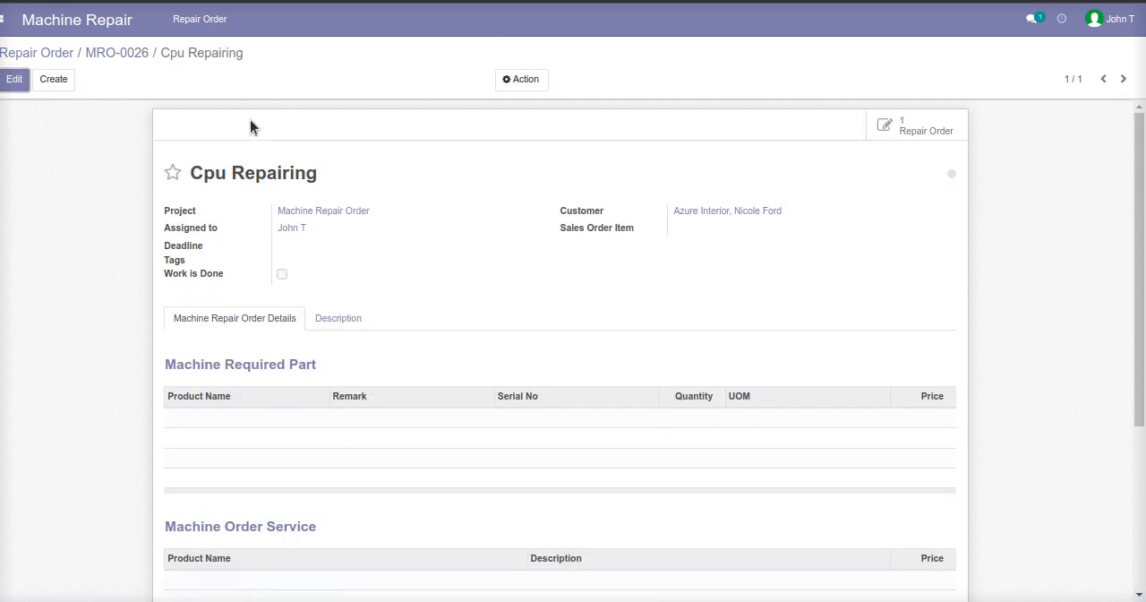
{"action": "triple_click", "coordinate": [221, 174]}
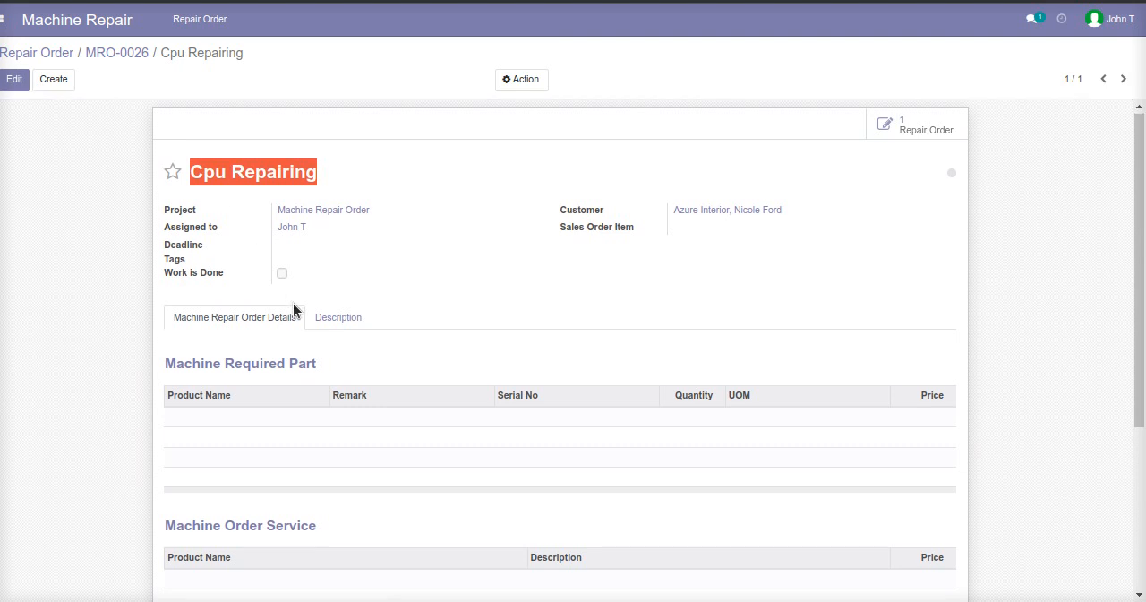
{"action": "scroll", "coordinate": [309, 260], "scroll_direction": "down", "scroll_amount": 1}
{"action": "scroll", "coordinate": [265, 269], "scroll_direction": "down", "scroll_amount": 3}
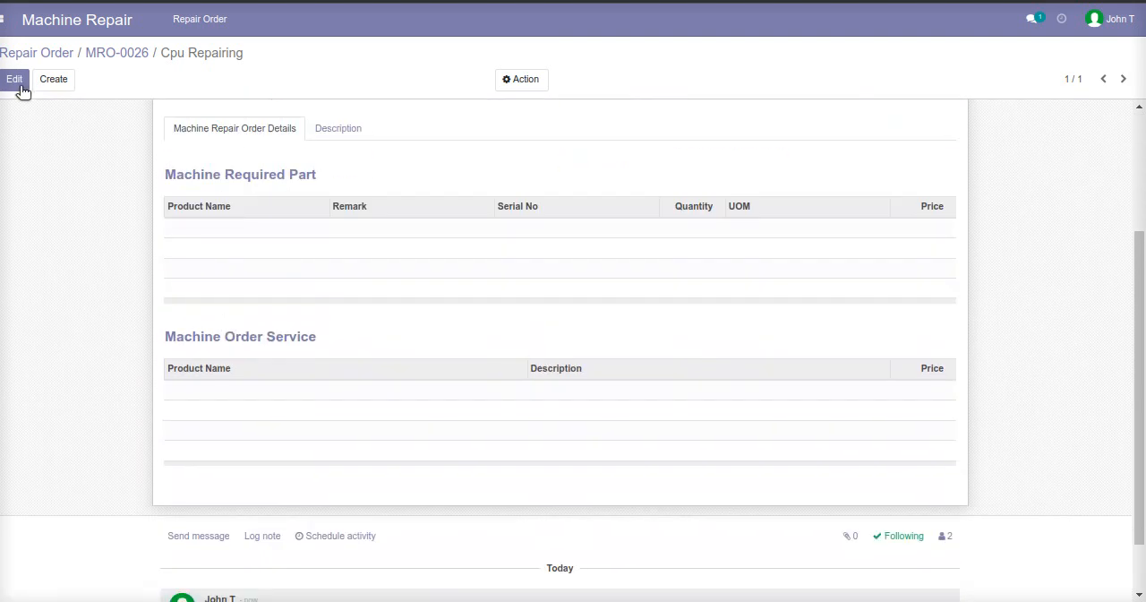
Edit the task and add an Air Compressor required part with remark Air and quantity 2.
{"action": "left_click", "coordinate": [16, 81]}
{"action": "left_click", "coordinate": [192, 260]}
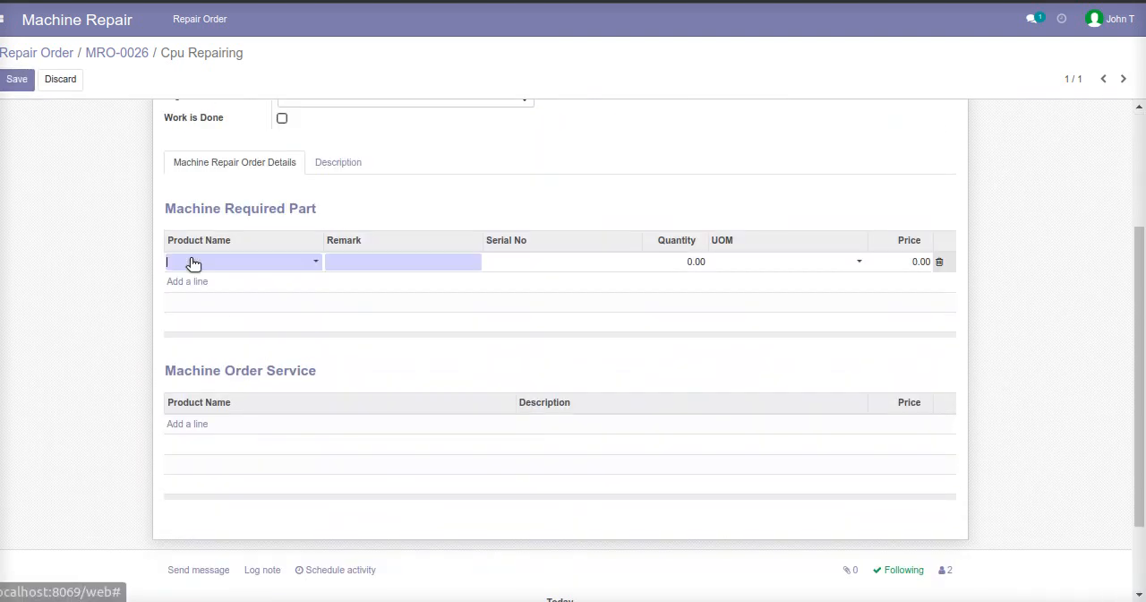
{"action": "left_click", "coordinate": [192, 261]}
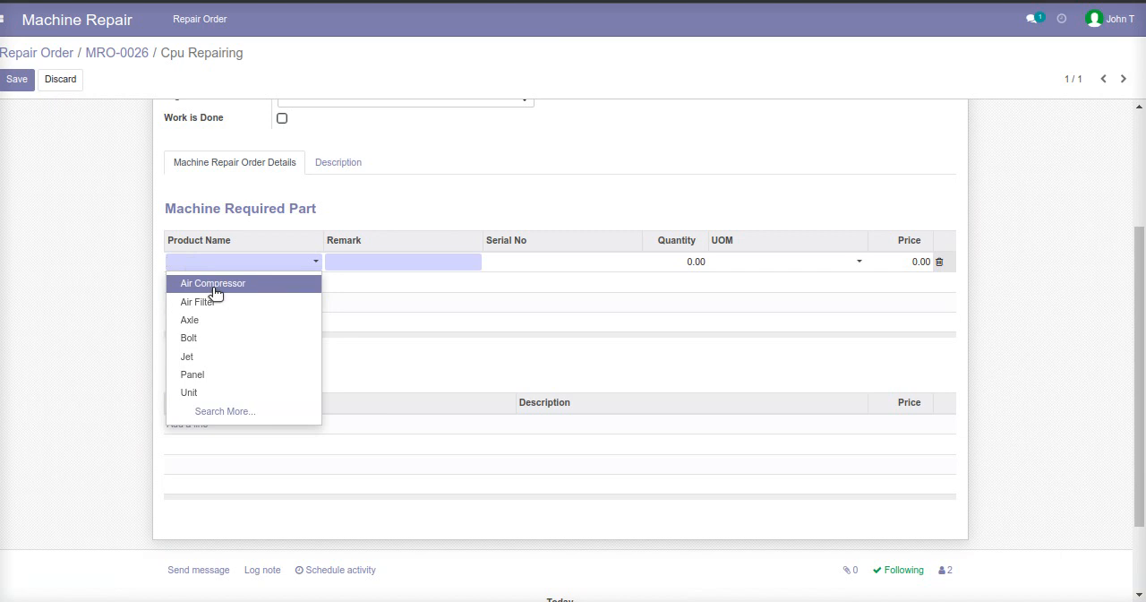
{"action": "left_click", "coordinate": [215, 287]}
{"action": "left_click", "coordinate": [368, 260]}
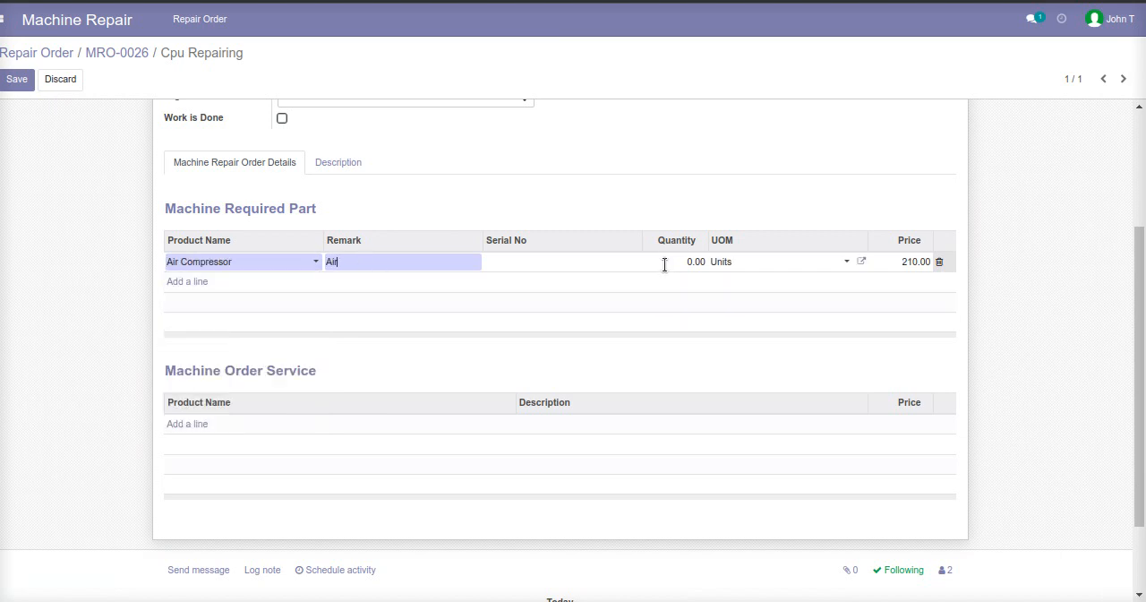
{"action": "type", "text": "2"}
Add an Axle required part with remark Axile and quantity 5.
{"action": "left_click", "coordinate": [189, 282]}
{"action": "left_click", "coordinate": [192, 283]}
{"action": "left_click", "coordinate": [213, 339]}
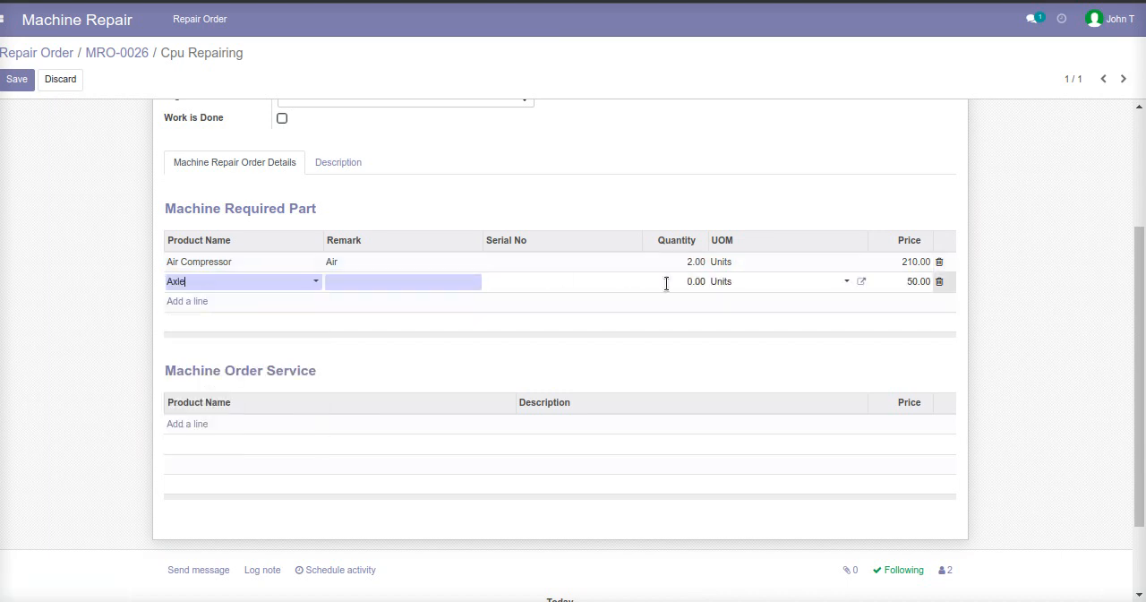
{"action": "type", "text": "5"}
Add a Universal Join required part with remark Join and serial number 123.
{"action": "left_click", "coordinate": [199, 301]}
{"action": "left_click", "coordinate": [199, 302]}
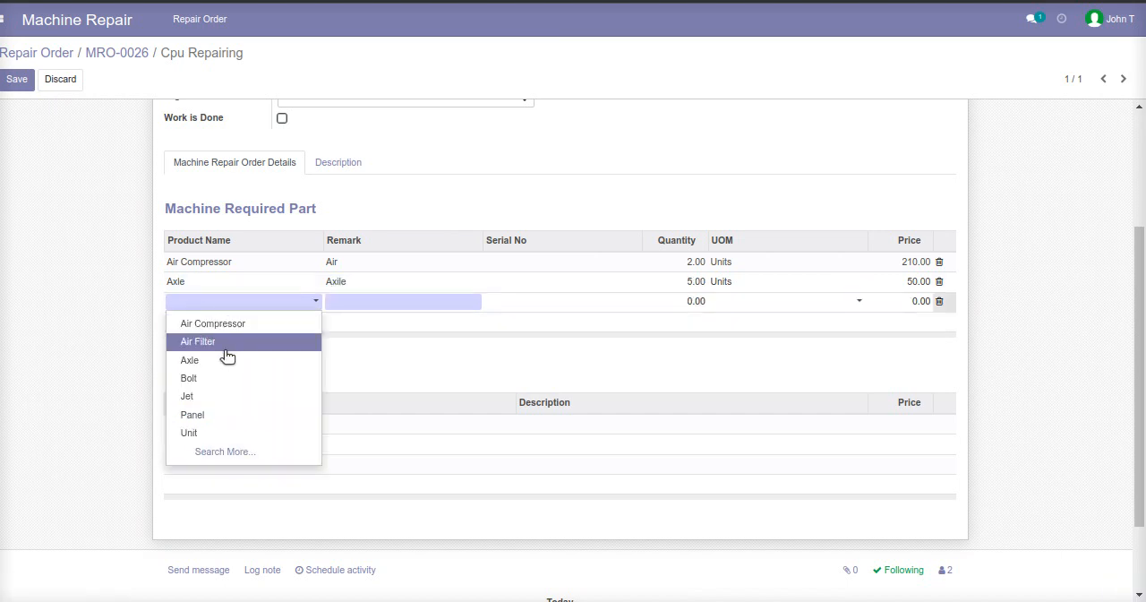
{"action": "left_click", "coordinate": [218, 451]}
{"action": "left_click", "coordinate": [368, 288]}
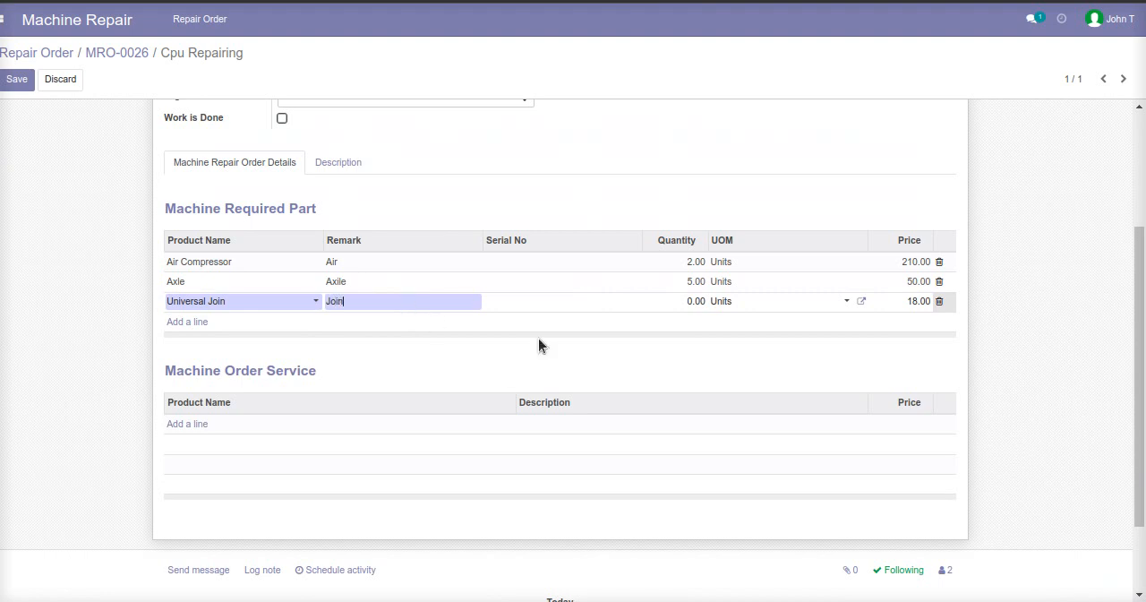
Set the serial numbers to 134 for Axle and 234 for Air Compressor, and the Universal Join quantity to 5.
{"action": "left_click", "coordinate": [539, 282]}
{"action": "type", "text": "13"}
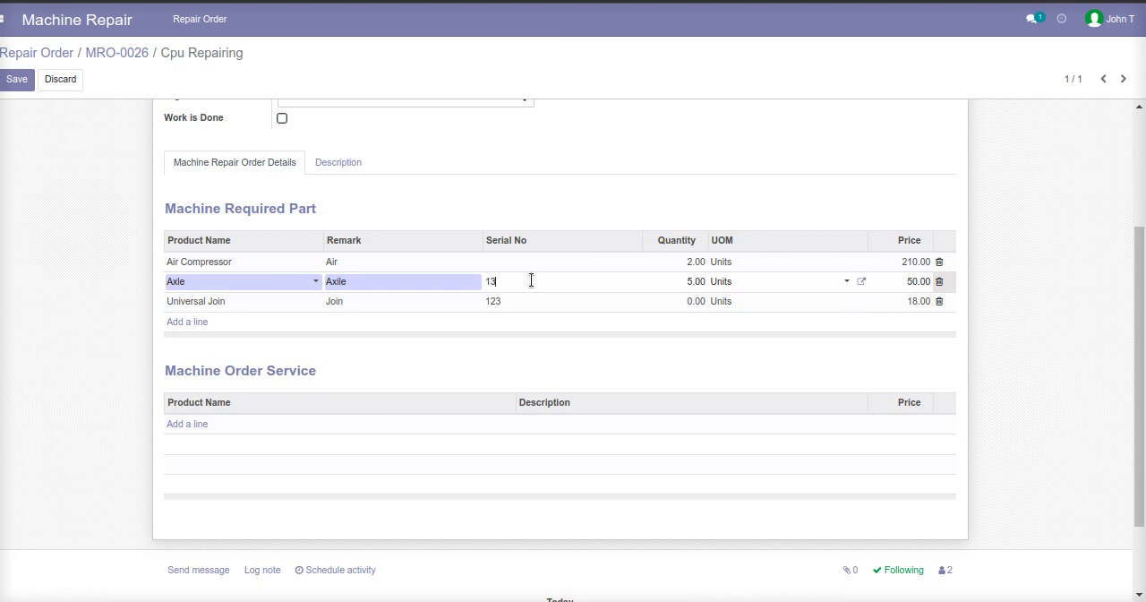
{"action": "type", "text": "4"}
{"action": "left_click", "coordinate": [520, 261]}
{"action": "type", "text": "234"}
{"action": "left_click", "coordinate": [685, 301]}
{"action": "type", "text": "5"}
Add a Full Service line with description Service under Machine Order Service and save the task.
{"action": "left_click", "coordinate": [190, 423]}
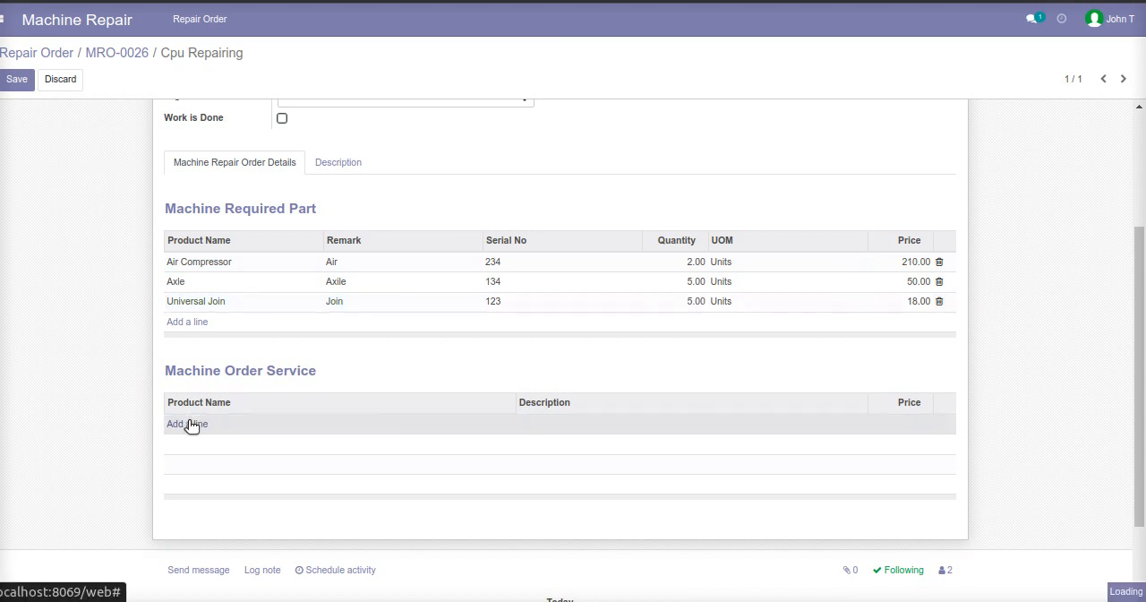
{"action": "left_click", "coordinate": [206, 469]}
{"action": "left_click", "coordinate": [626, 419]}
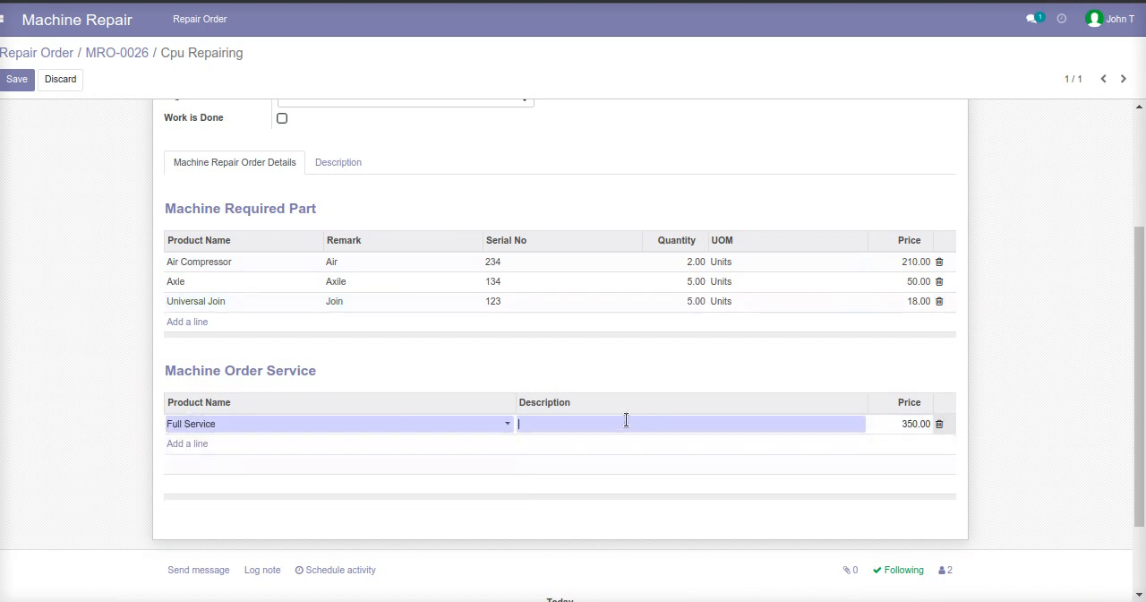
{"action": "type", "text": "Service"}
{"action": "scroll", "coordinate": [268, 341], "scroll_direction": "up", "scroll_amount": 4}
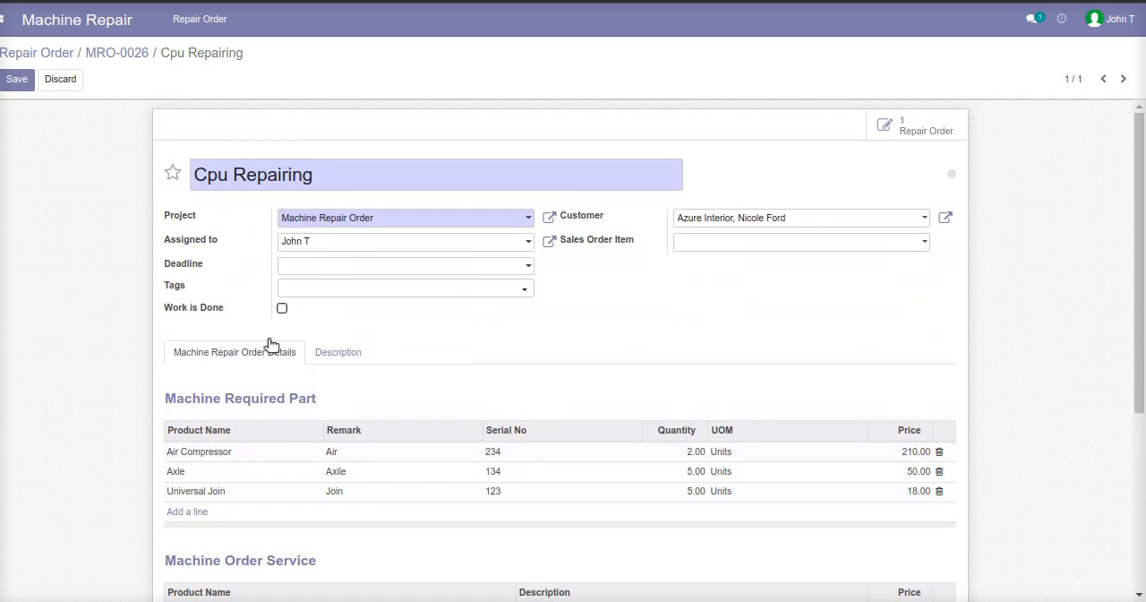
{"action": "left_click", "coordinate": [15, 81]}
Review the task's saved parts and service lines and return to its repair order.
{"action": "scroll", "coordinate": [273, 246], "scroll_direction": "down", "scroll_amount": 3}
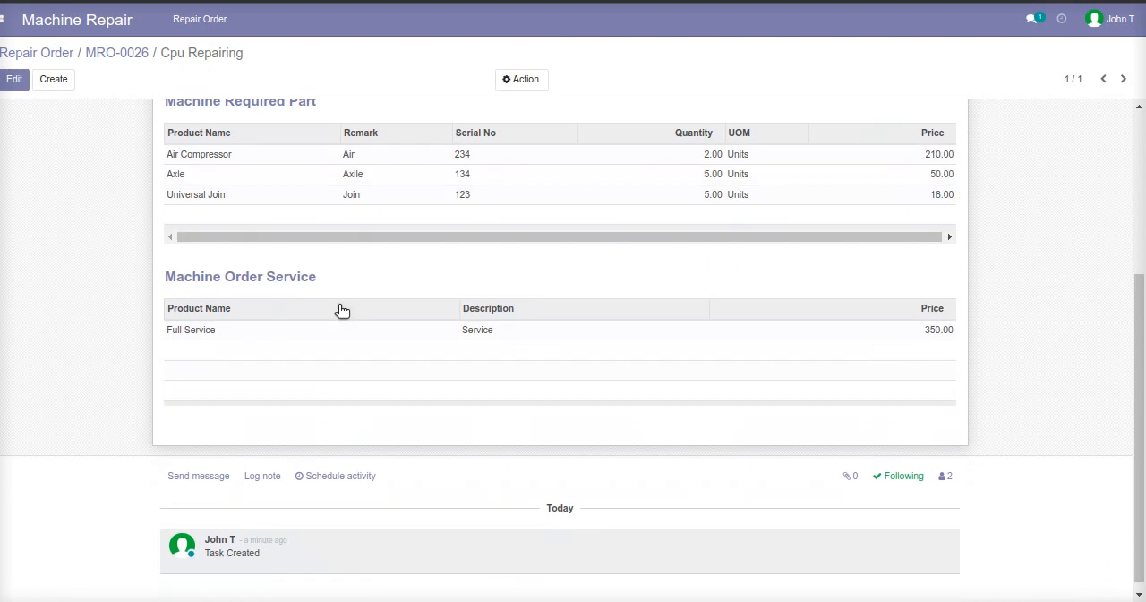
{"action": "scroll", "coordinate": [385, 296], "scroll_direction": "up", "scroll_amount": 2}
{"action": "scroll", "coordinate": [715, 211], "scroll_direction": "up", "scroll_amount": 2}
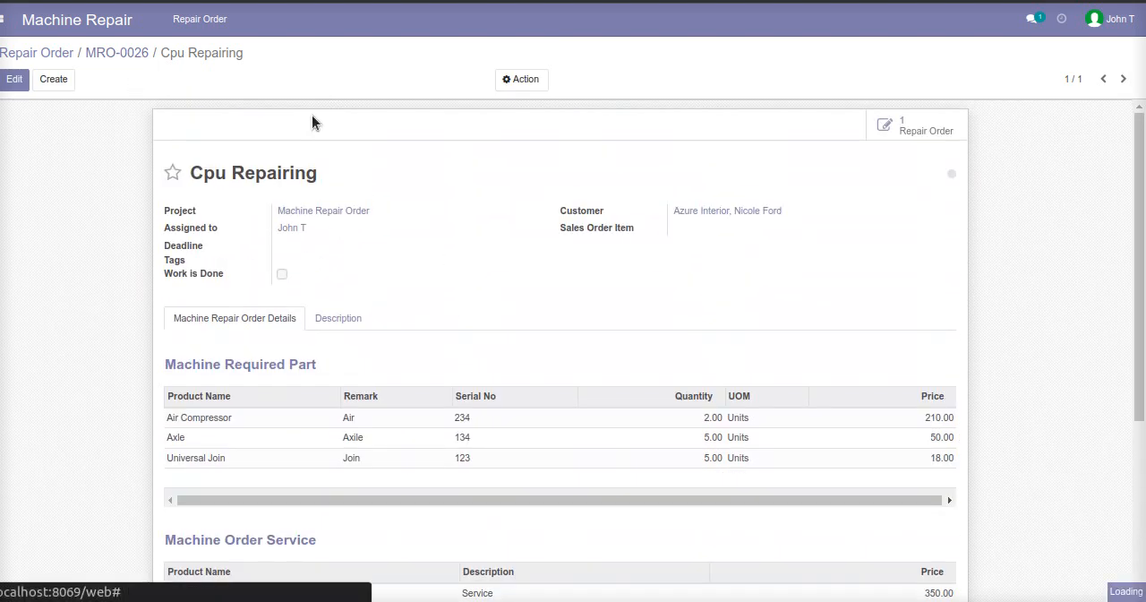
{"action": "left_click", "coordinate": [134, 54]}
{"action": "left_click", "coordinate": [120, 54]}
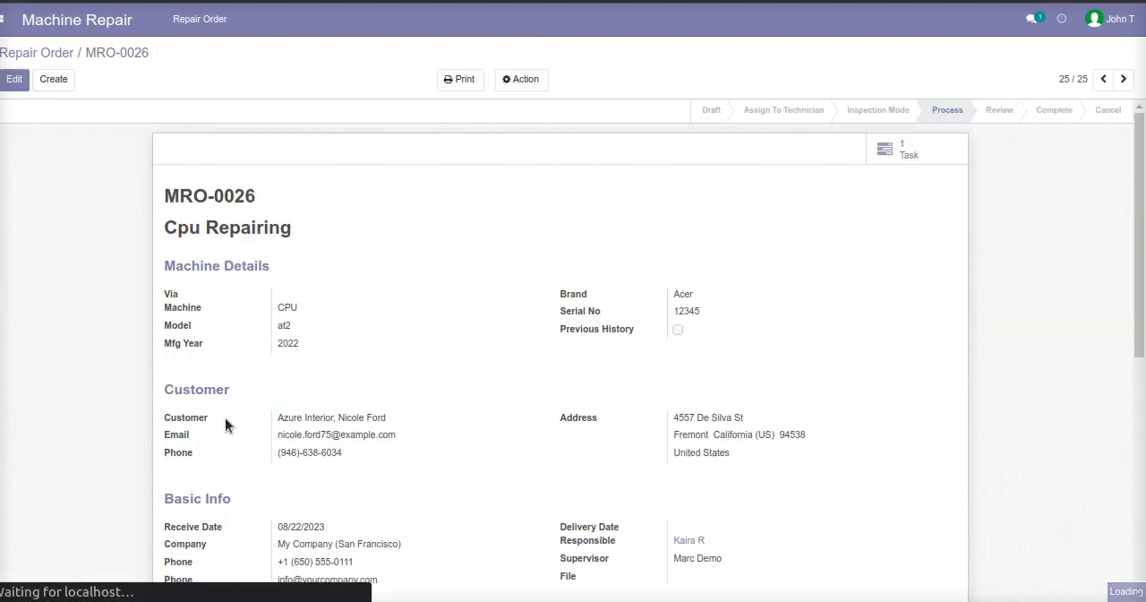
Log out of the technician account and log in as the supervisor with the saved demo login and password.
{"action": "left_click", "coordinate": [1100, 18]}
{"action": "left_click", "coordinate": [1056, 152]}
{"action": "left_click", "coordinate": [493, 182]}
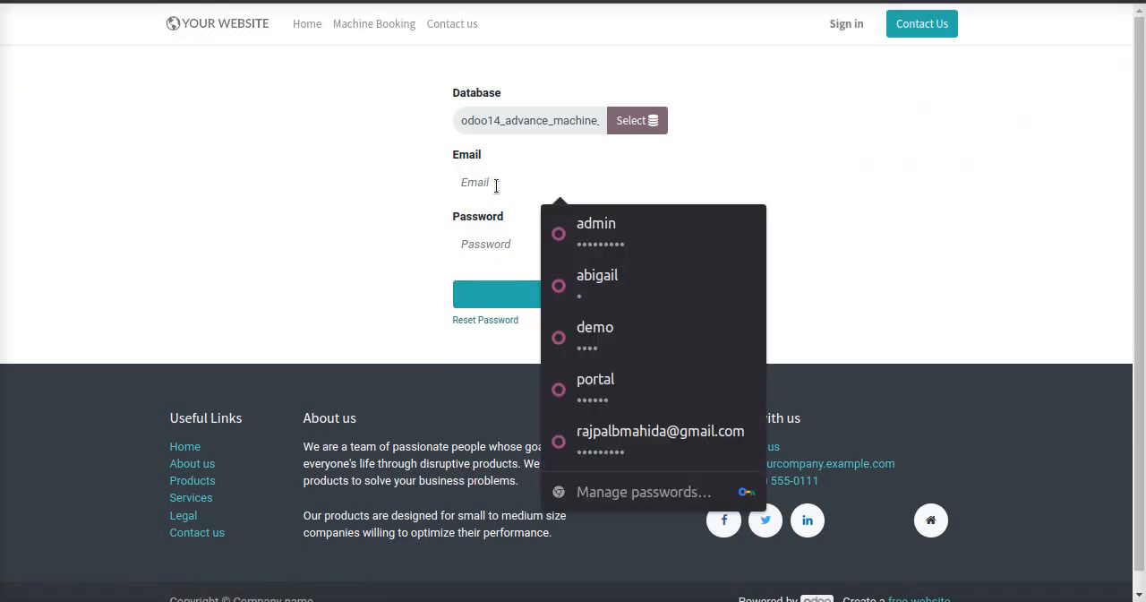
{"action": "left_click", "coordinate": [607, 357]}
{"action": "left_click", "coordinate": [566, 302]}
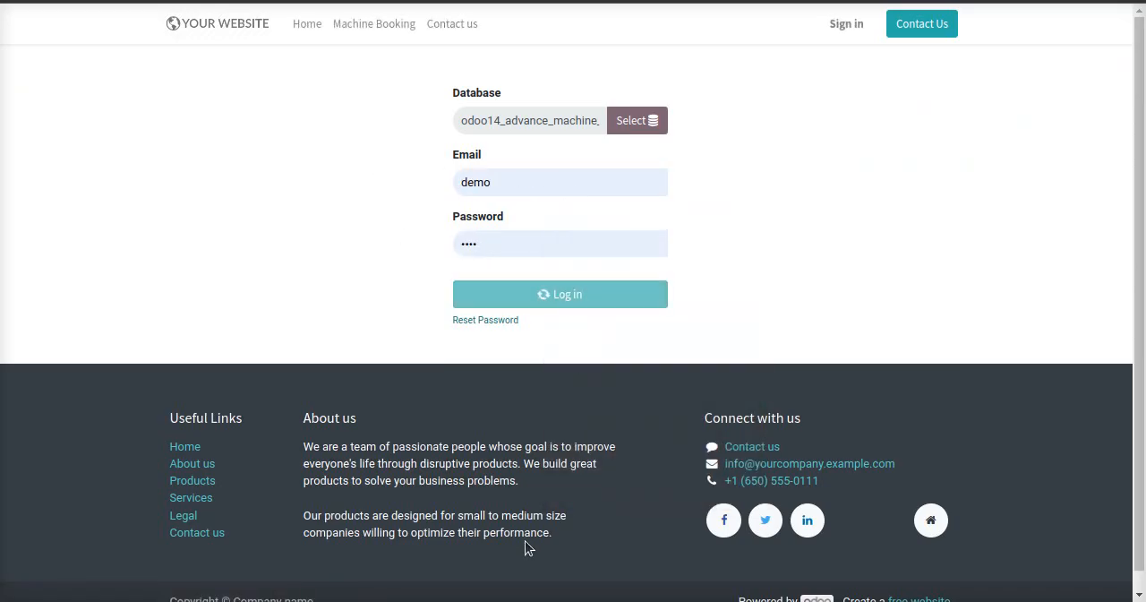
Open the Acer CPU repair order MRO-0026 in Machine Repair and move it to the Review stage.
{"action": "left_click", "coordinate": [3, 19]}
{"action": "left_click", "coordinate": [41, 62]}
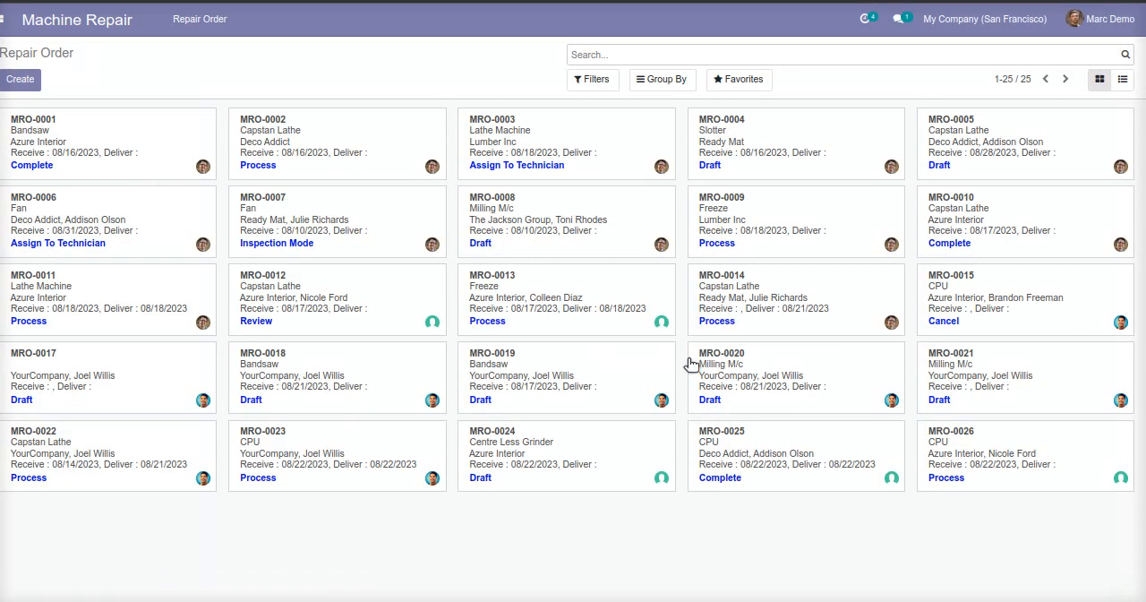
{"action": "left_click", "coordinate": [974, 462]}
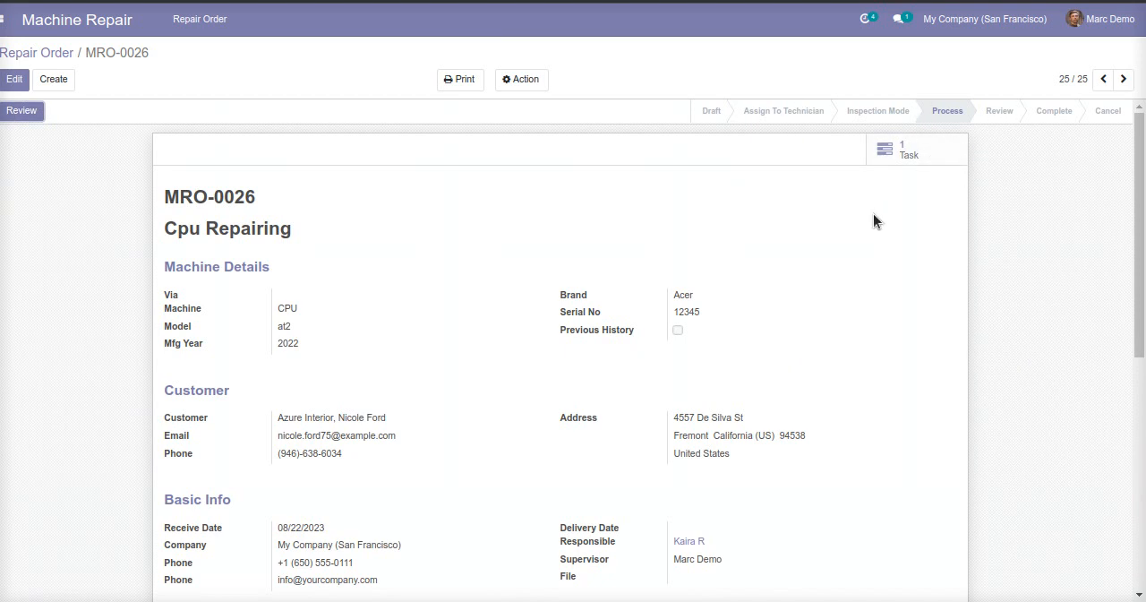
{"action": "scroll", "coordinate": [759, 402], "scroll_direction": "down", "scroll_amount": 3}
{"action": "scroll", "coordinate": [290, 287], "scroll_direction": "up", "scroll_amount": 3}
{"action": "left_click", "coordinate": [25, 112]}
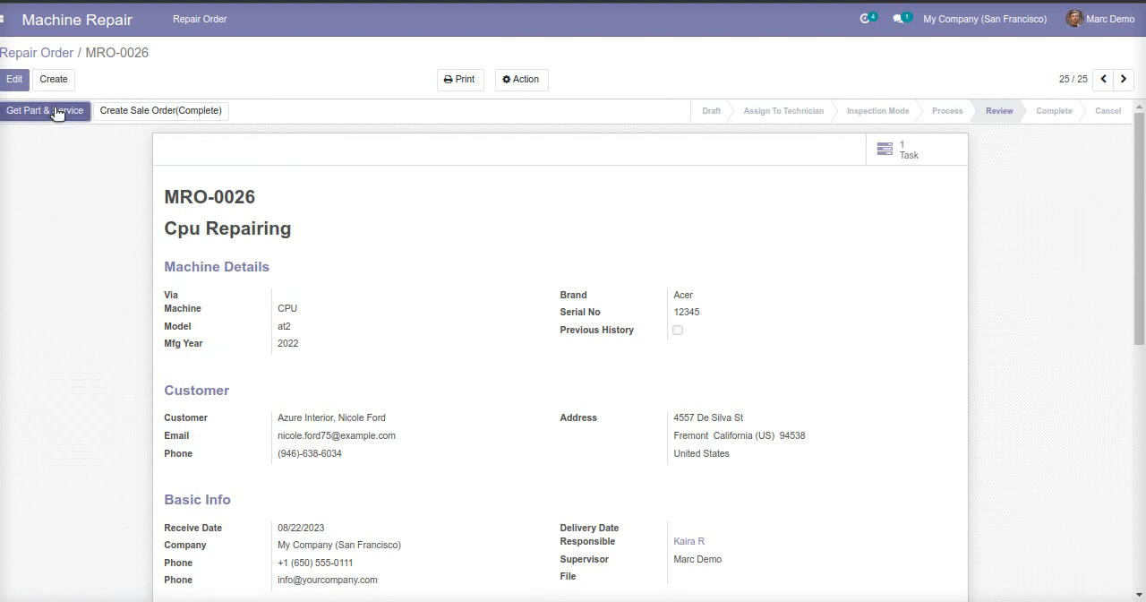
Check the order's required parts and service lines and create the sale order that completes the repair.
{"action": "scroll", "coordinate": [372, 358], "scroll_direction": "down", "scroll_amount": 3}
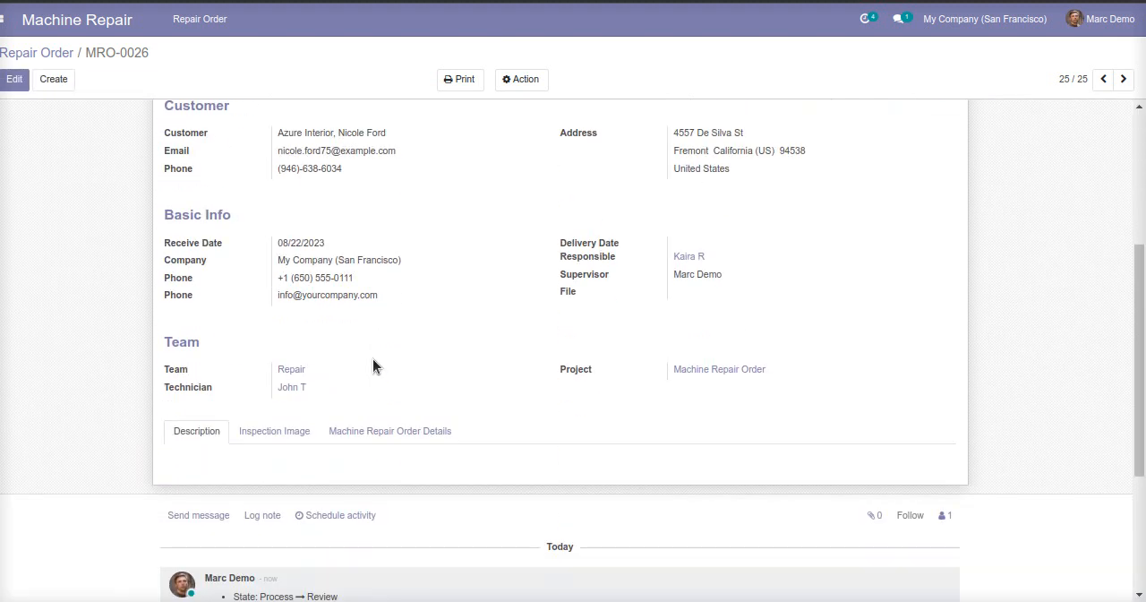
{"action": "left_click", "coordinate": [375, 432]}
{"action": "scroll", "coordinate": [378, 429], "scroll_direction": "down", "scroll_amount": 3}
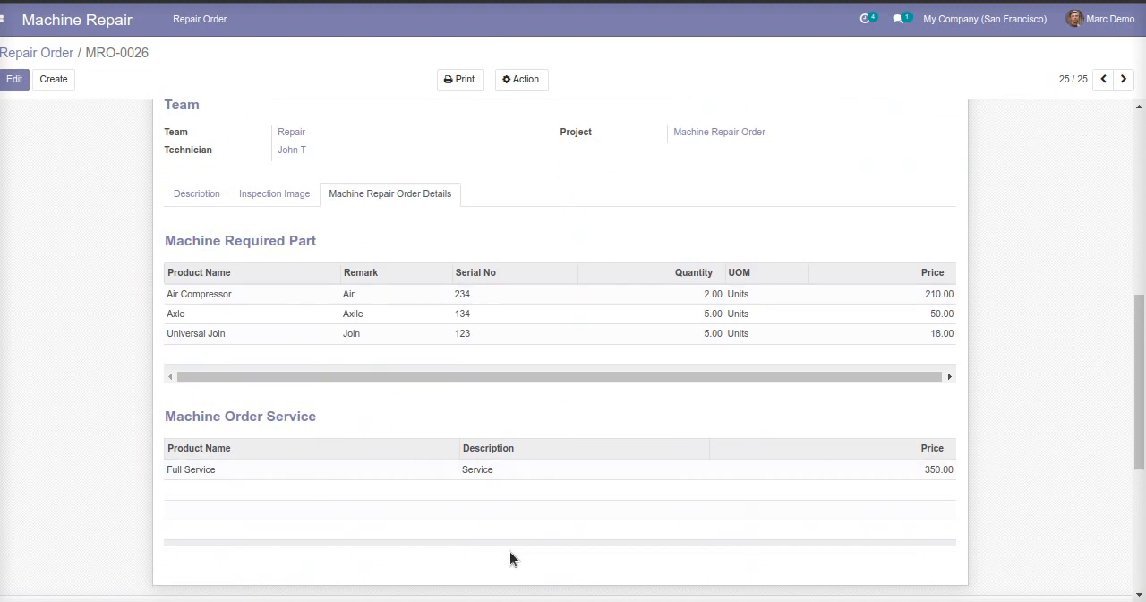
{"action": "scroll", "coordinate": [340, 403], "scroll_direction": "up", "scroll_amount": 6}
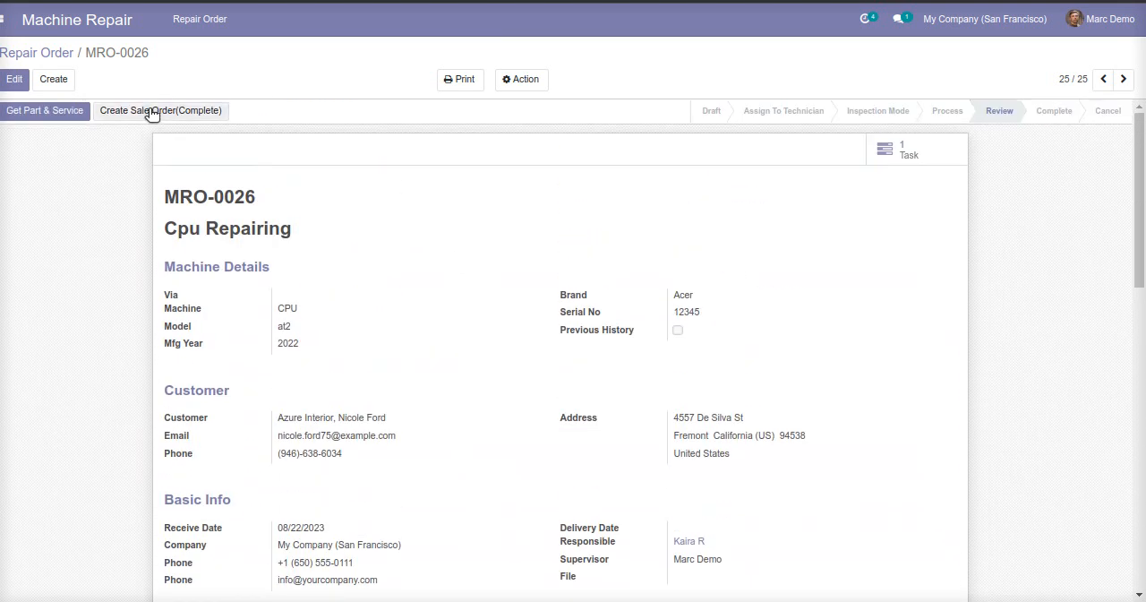
{"action": "left_click", "coordinate": [150, 111]}
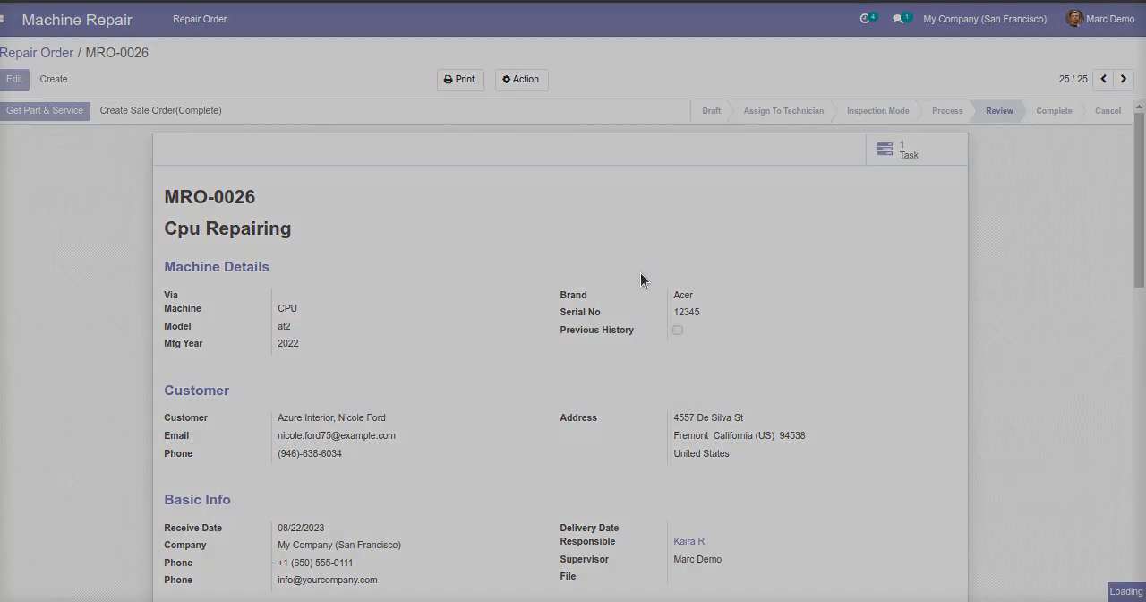
Confirm the sale order, validate its delivery of parts and service, and return to the sale order.
{"action": "scroll", "coordinate": [716, 465], "scroll_direction": "down", "scroll_amount": 3}
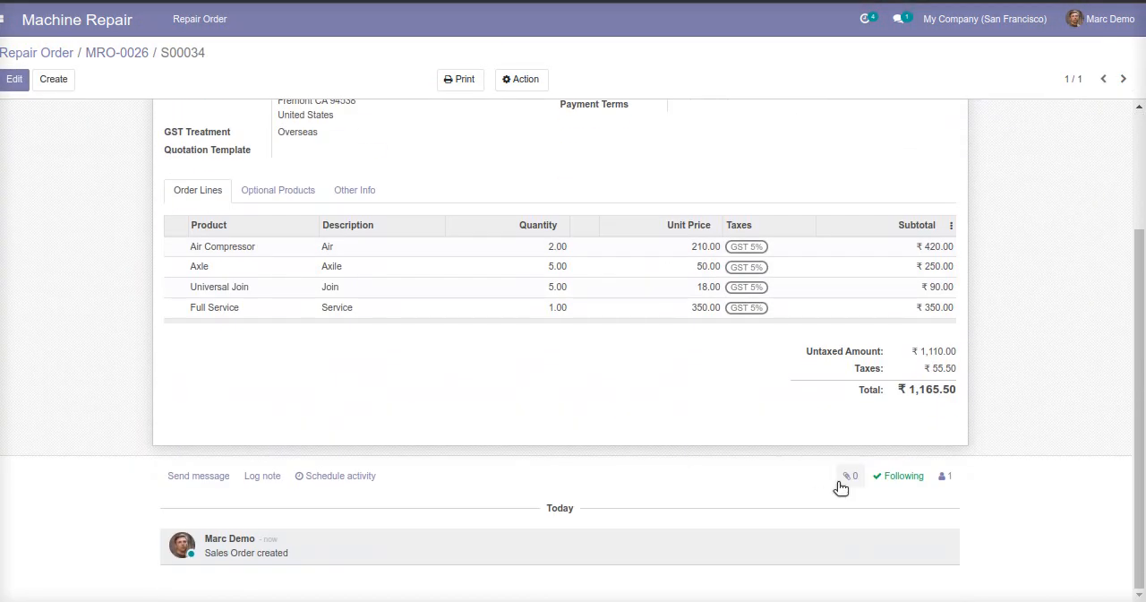
{"action": "scroll", "coordinate": [571, 392], "scroll_direction": "up", "scroll_amount": 3}
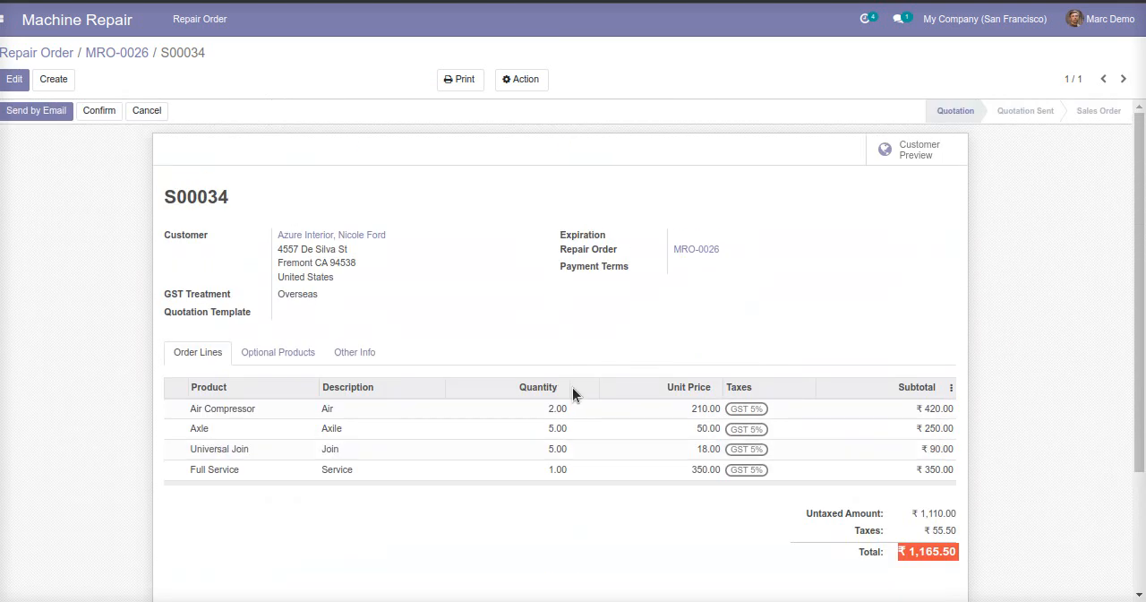
{"action": "left_click", "coordinate": [100, 113]}
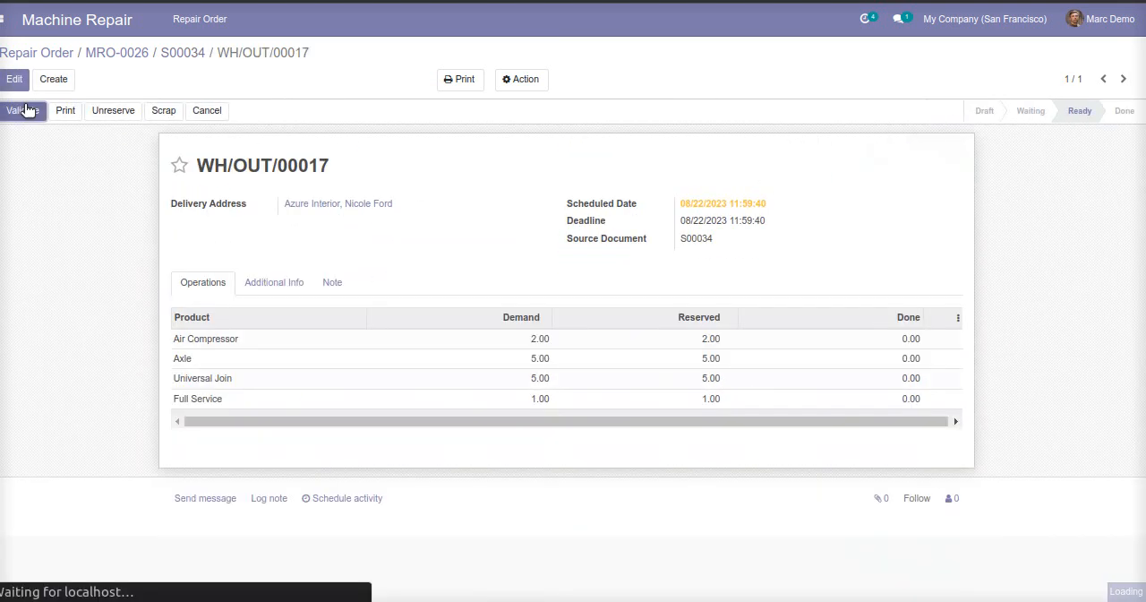
{"action": "left_click", "coordinate": [25, 110]}
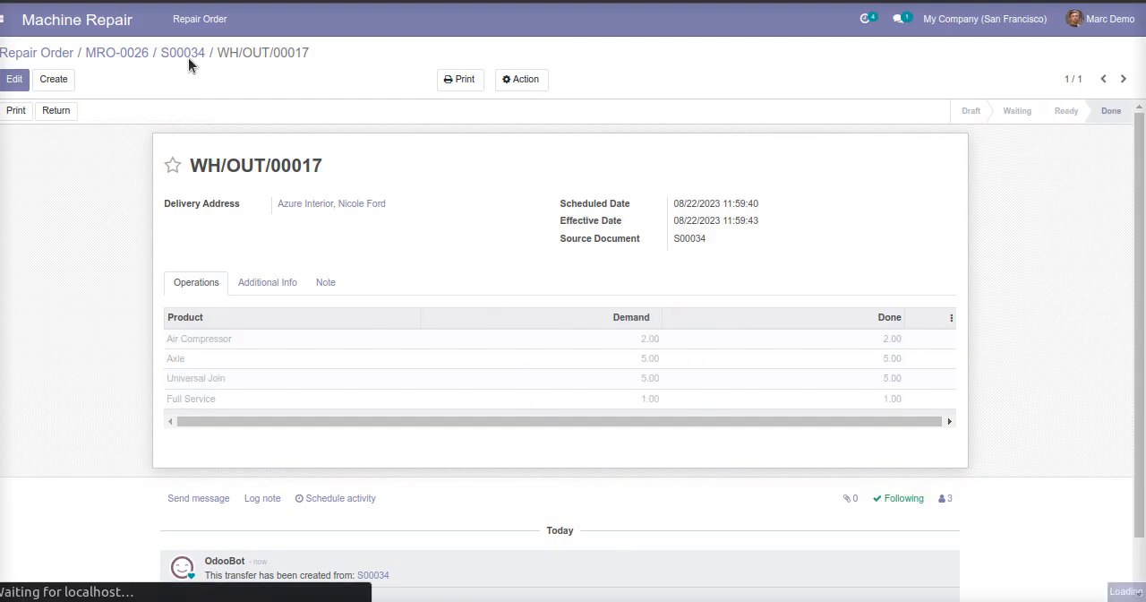
{"action": "left_click", "coordinate": [186, 54]}
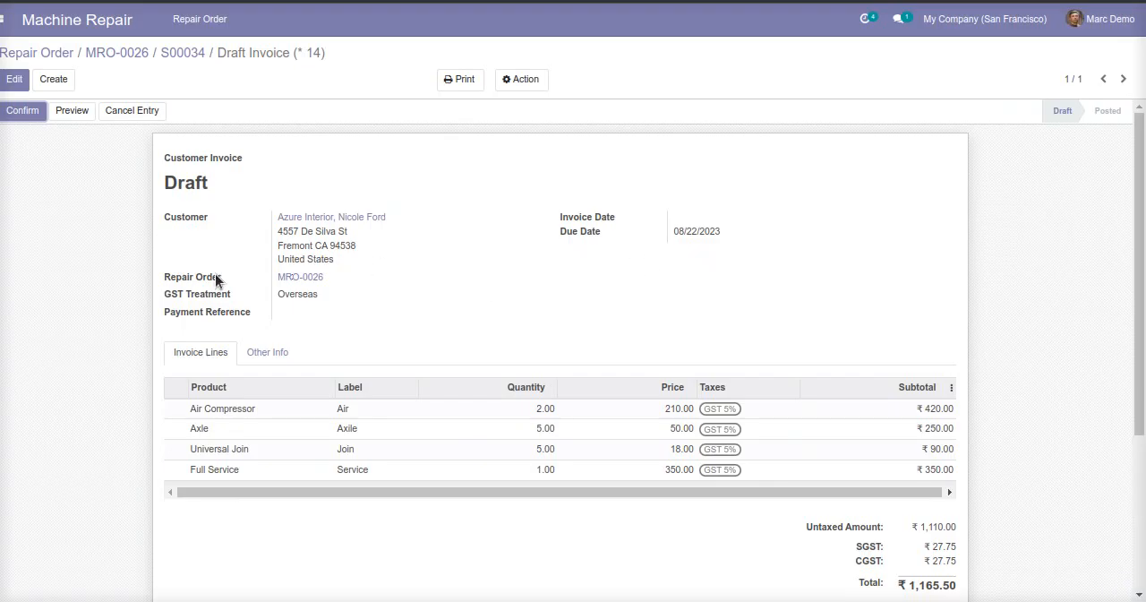
Create a regular invoice for the sale order and return to repair order MRO-0026.
{"action": "double_click", "coordinate": [215, 278]}
{"action": "triple_click", "coordinate": [215, 279]}
{"action": "left_click", "coordinate": [184, 54]}
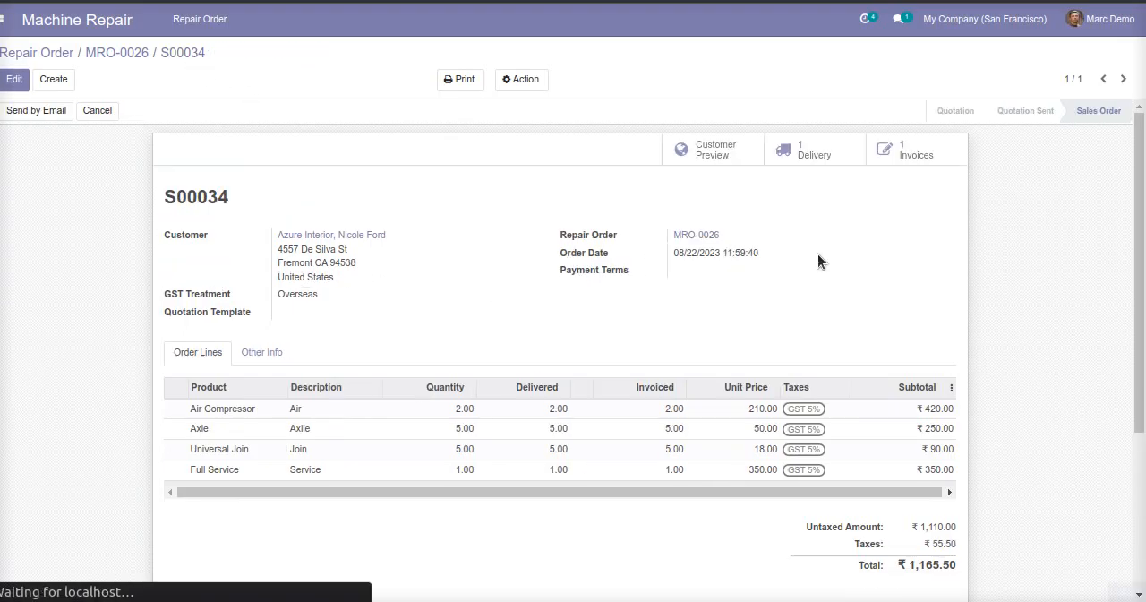
{"action": "left_click", "coordinate": [133, 54]}
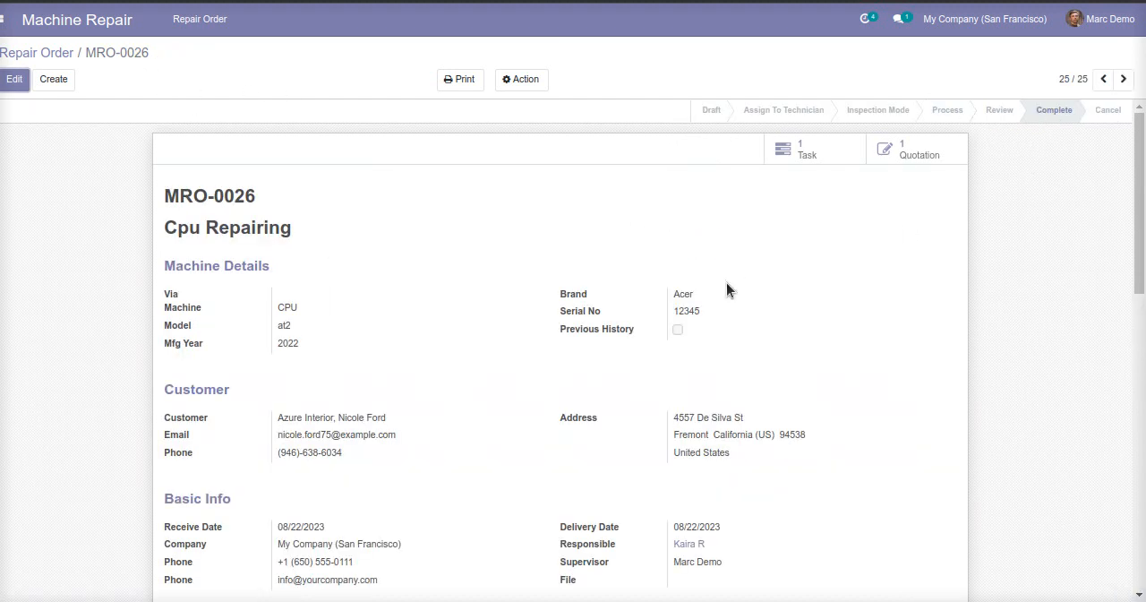
Check the sale order and task linked to the completed repair order, and look over its details.
{"action": "left_click", "coordinate": [906, 154]}
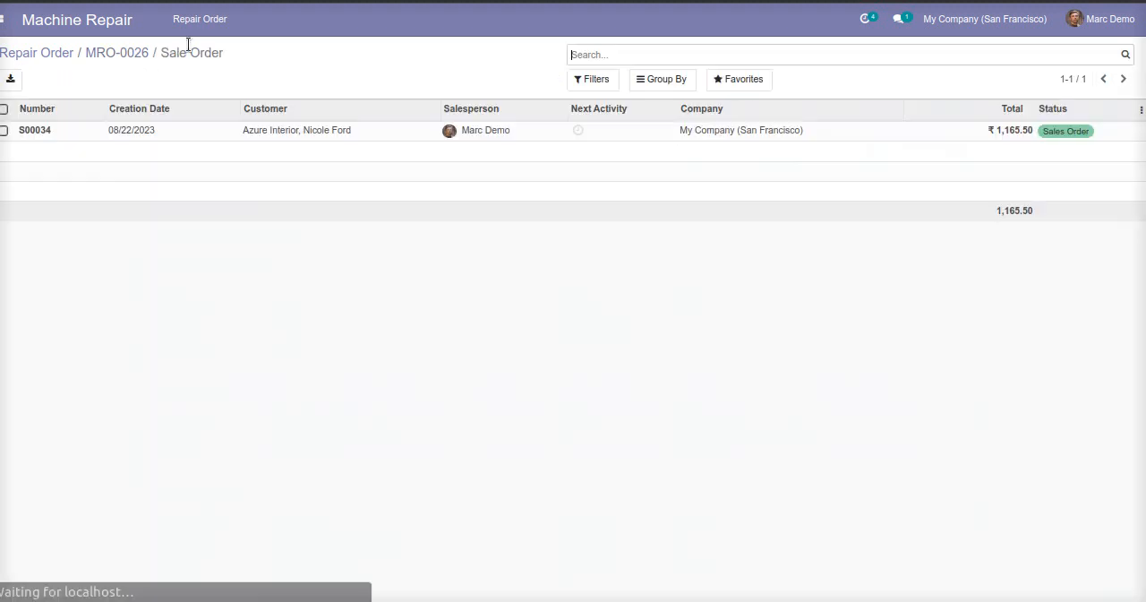
{"action": "left_click", "coordinate": [134, 52]}
{"action": "left_click", "coordinate": [808, 156]}
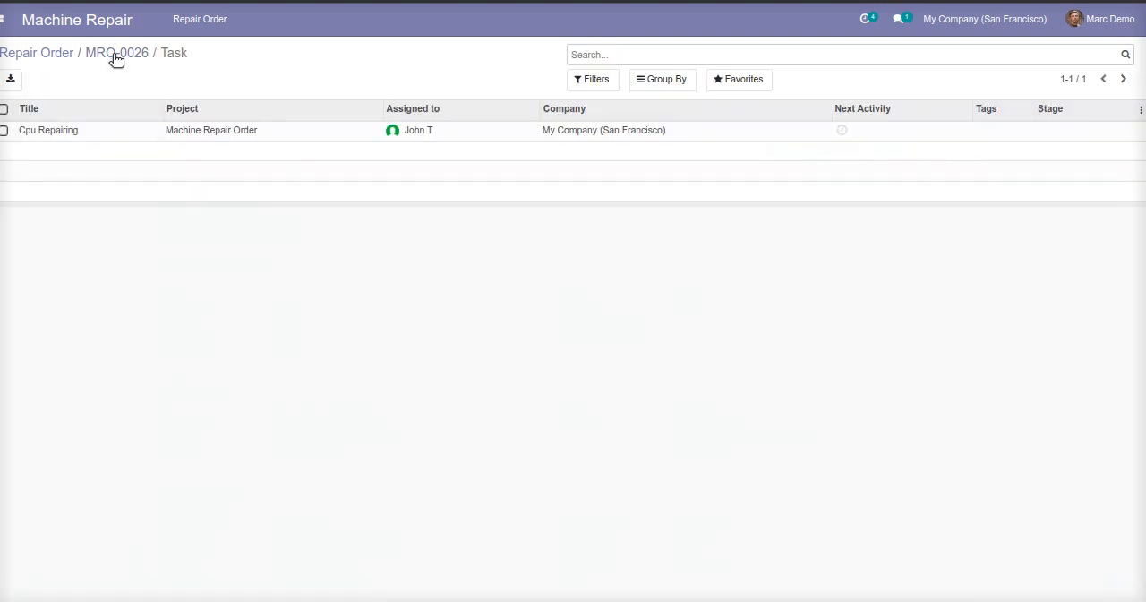
{"action": "scroll", "coordinate": [572, 420], "scroll_direction": "down", "scroll_amount": 5}
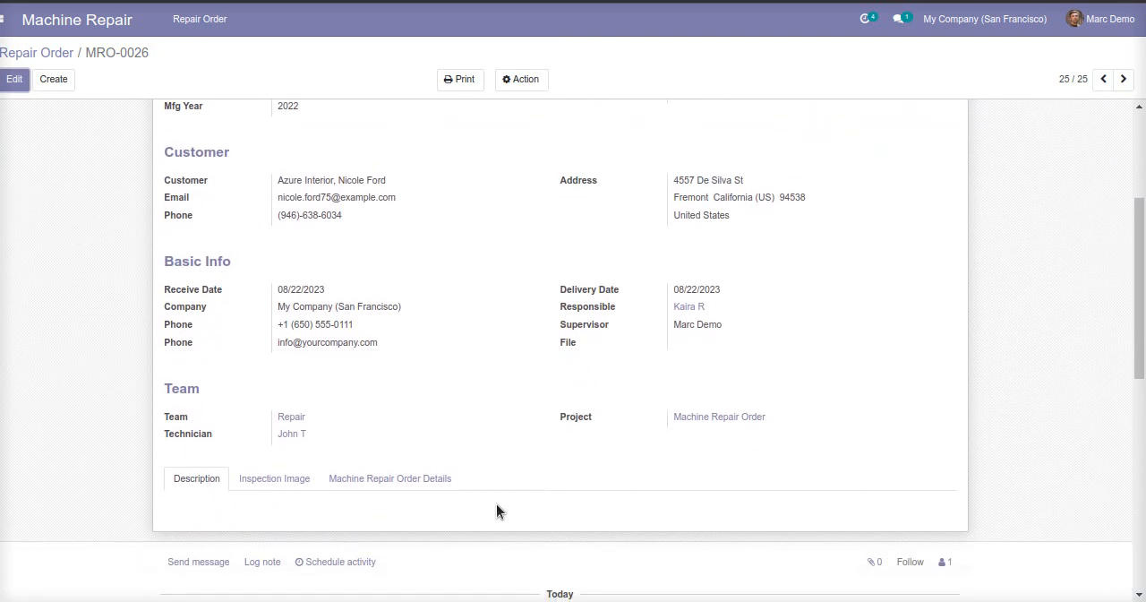
{"action": "scroll", "coordinate": [424, 438], "scroll_direction": "up", "scroll_amount": 5}
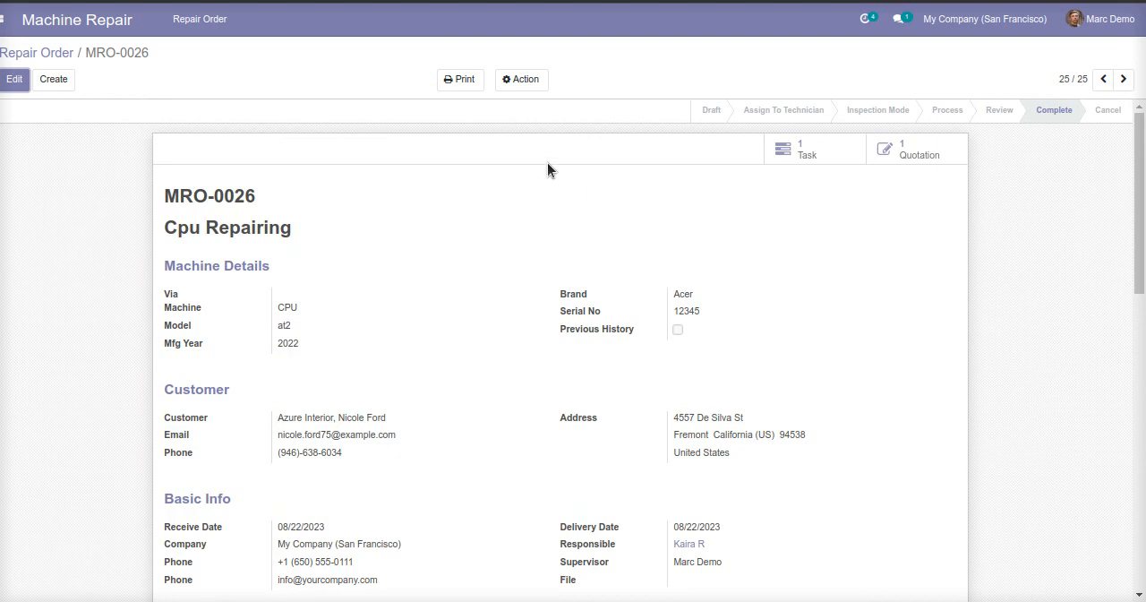
Print the repair order report as a PDF and read through its part, service and inspection image sections.
{"action": "left_click", "coordinate": [465, 93]}
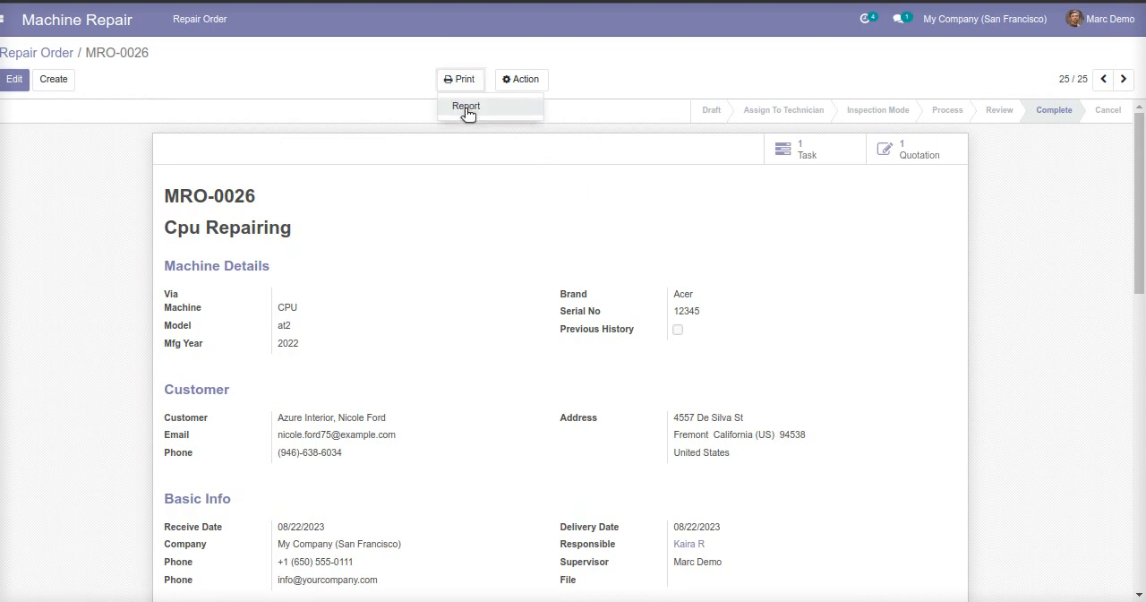
{"action": "left_click", "coordinate": [464, 107]}
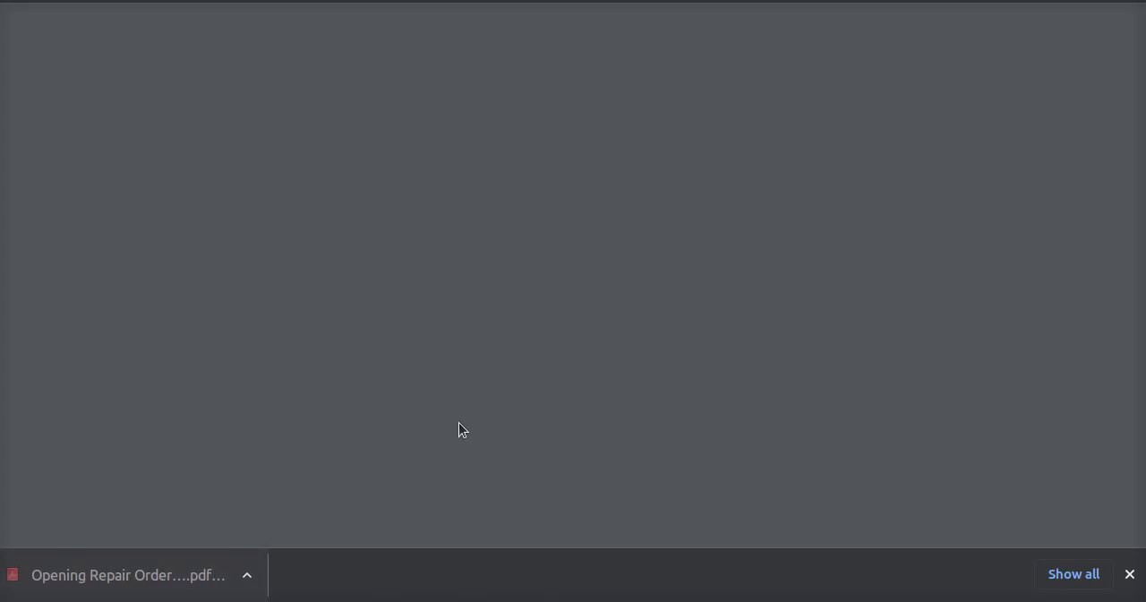
{"action": "scroll", "coordinate": [565, 371], "scroll_direction": "down", "scroll_amount": 3}
{"action": "scroll", "coordinate": [570, 387], "scroll_direction": "down", "scroll_amount": 3}
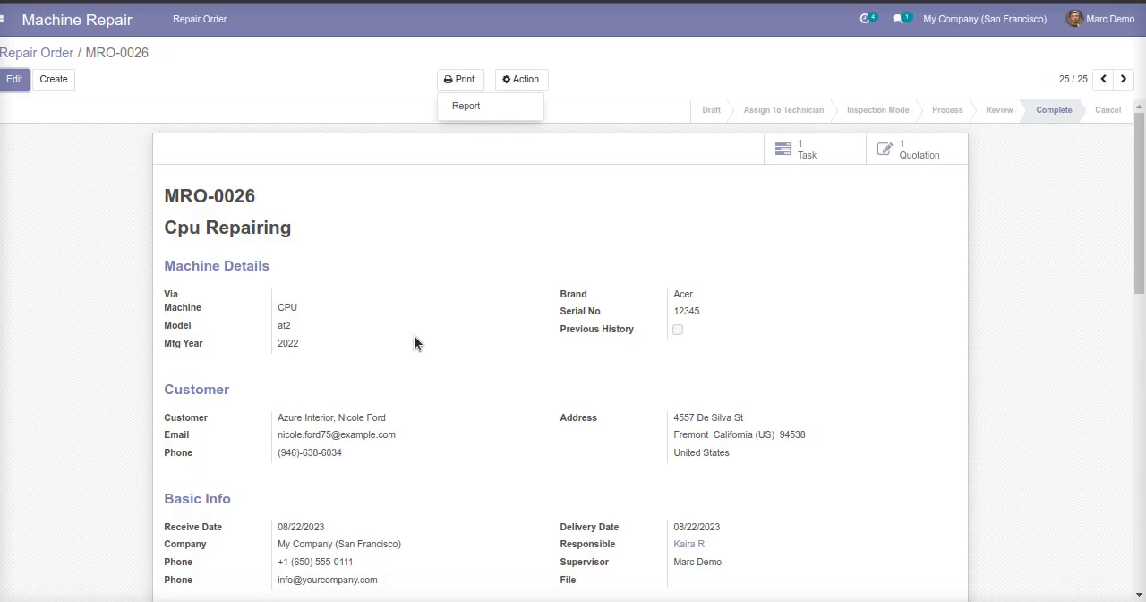
{"action": "scroll", "coordinate": [407, 403], "scroll_direction": "down", "scroll_amount": 10}
{"action": "left_click_drag", "start_coordinate": [378, 400], "coordinate": [194, 224]}
{"action": "scroll", "coordinate": [376, 385], "scroll_direction": "up", "scroll_amount": 4}
{"action": "scroll", "coordinate": [396, 406], "scroll_direction": "up", "scroll_amount": 4}
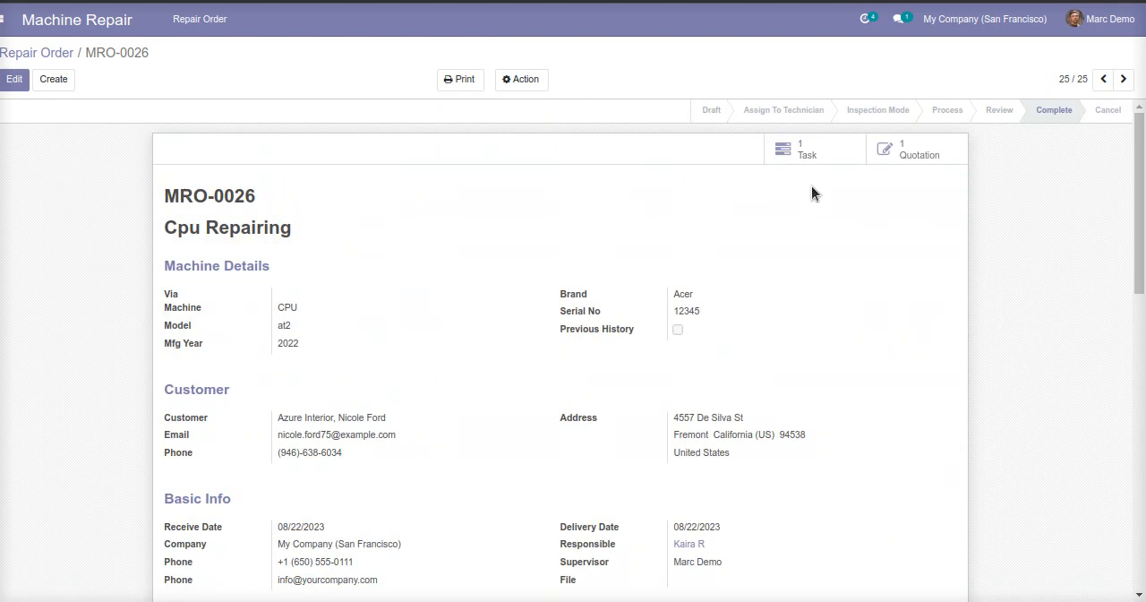
Log out of the supervisor account and log in as the portal customer with the saved email and password.
{"action": "left_click", "coordinate": [1100, 20]}
{"action": "left_click", "coordinate": [1059, 152]}
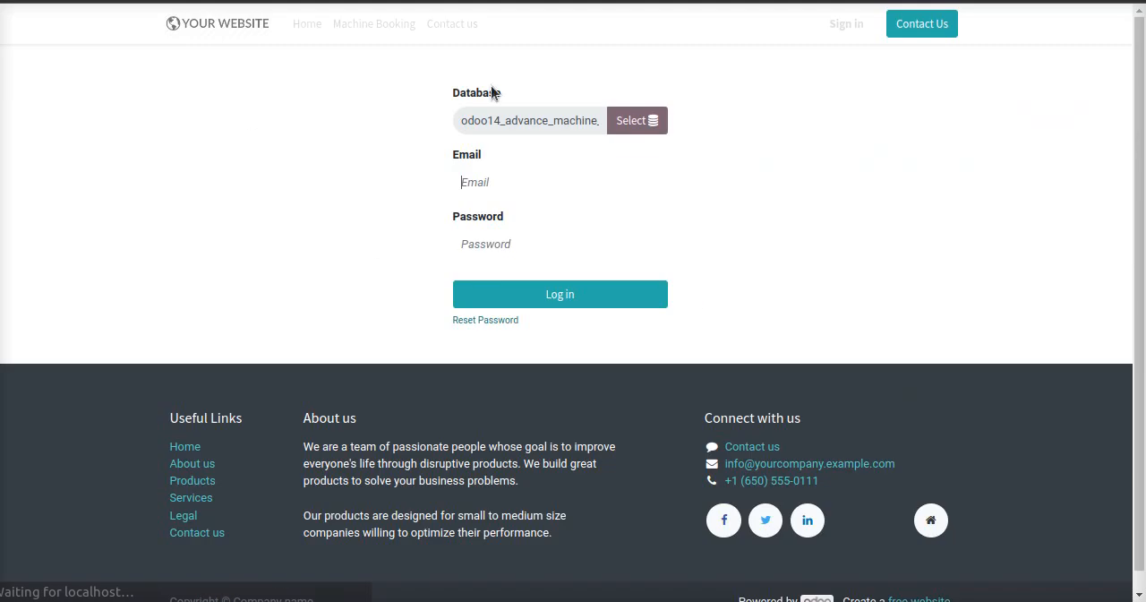
{"action": "left_click", "coordinate": [507, 182]}
{"action": "left_click", "coordinate": [591, 397]}
{"action": "left_click", "coordinate": [544, 299]}
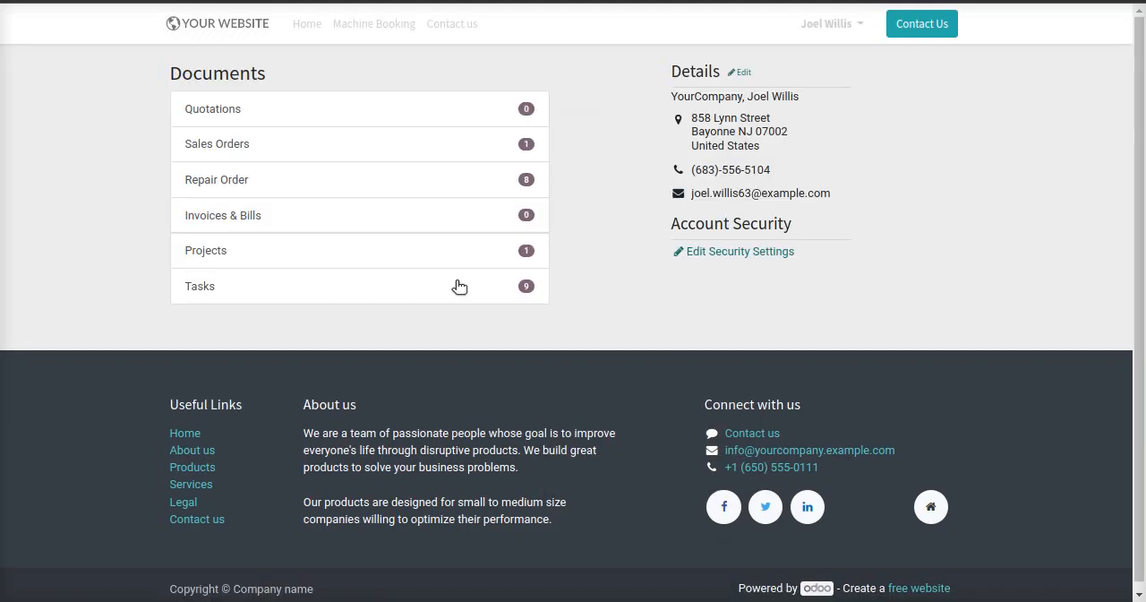
Start a machine booking request with the problem "Reparing" and Bandsaw as the machine.
{"action": "left_click", "coordinate": [402, 32]}
{"action": "left_click", "coordinate": [142, 112]}
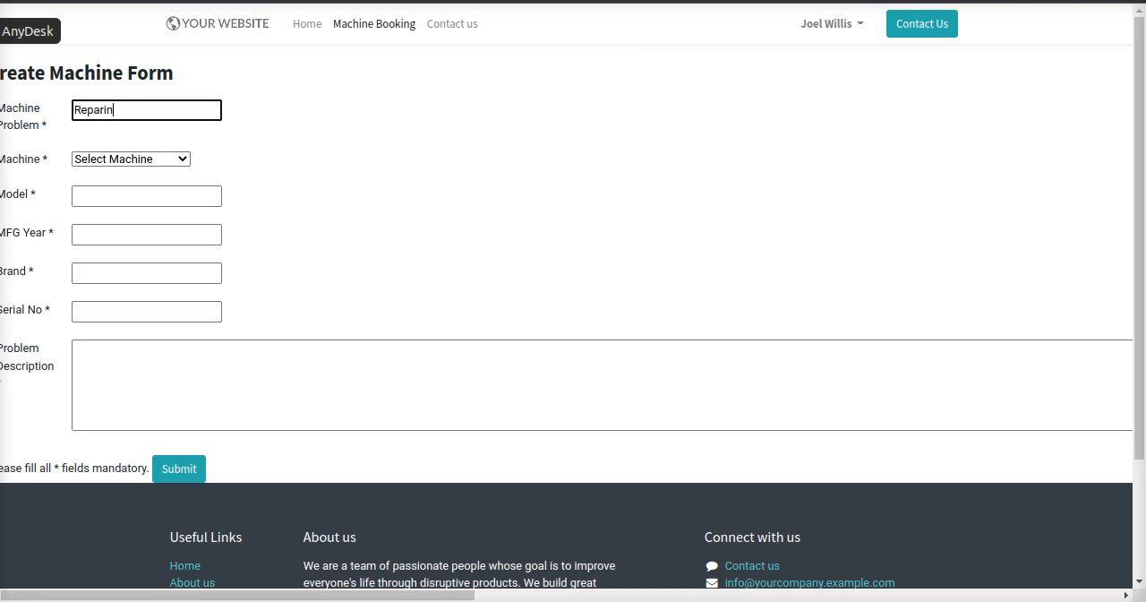
{"action": "left_click", "coordinate": [165, 157]}
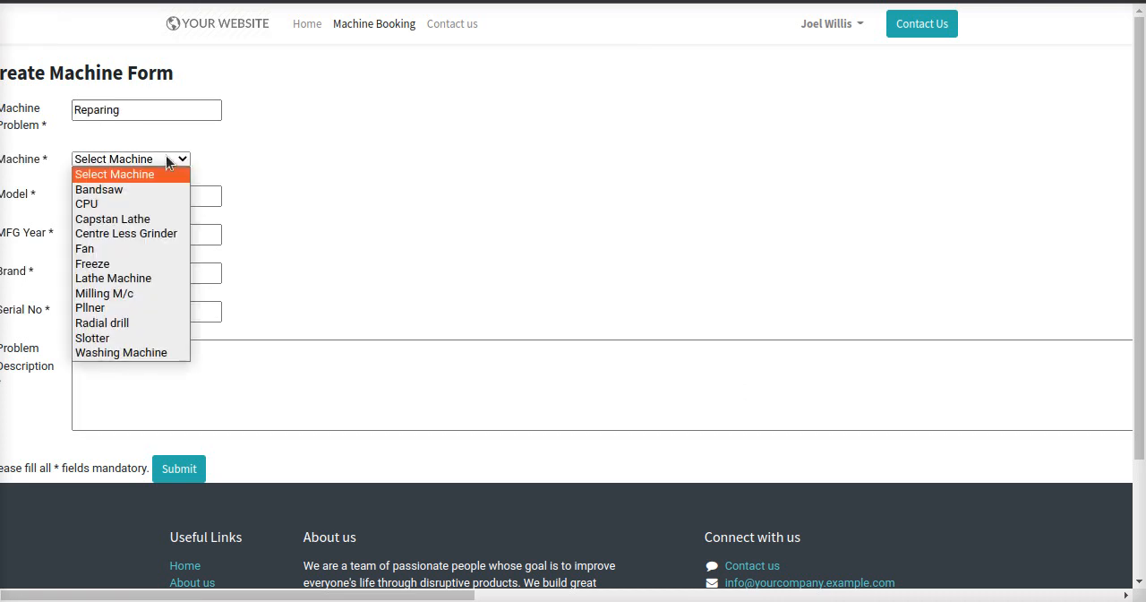
{"action": "left_click", "coordinate": [141, 191]}
Fill in the booking's model A2345, manufacturing year 2017, brand Hp and serial number 1234.
{"action": "left_click", "coordinate": [132, 194]}
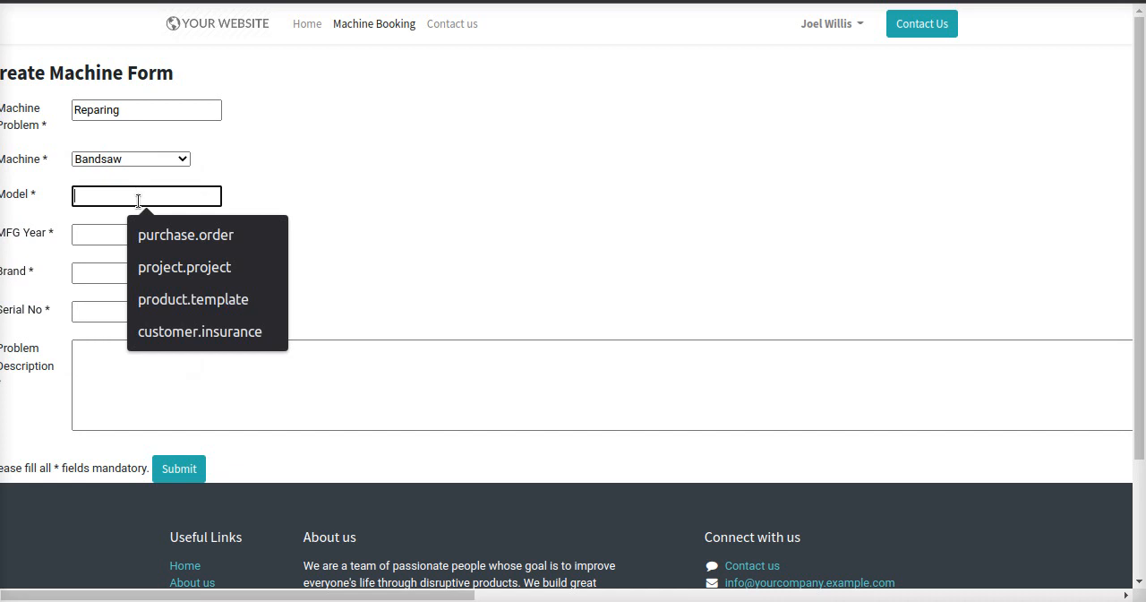
{"action": "type", "text": "A2"}
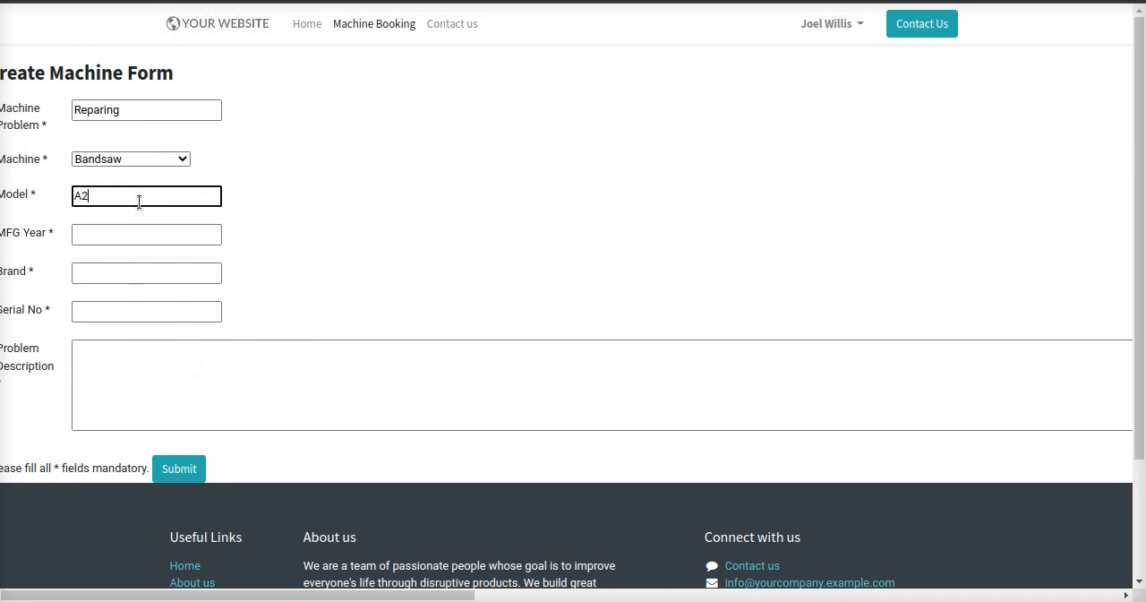
{"action": "type", "text": "345"}
{"action": "left_click", "coordinate": [141, 235]}
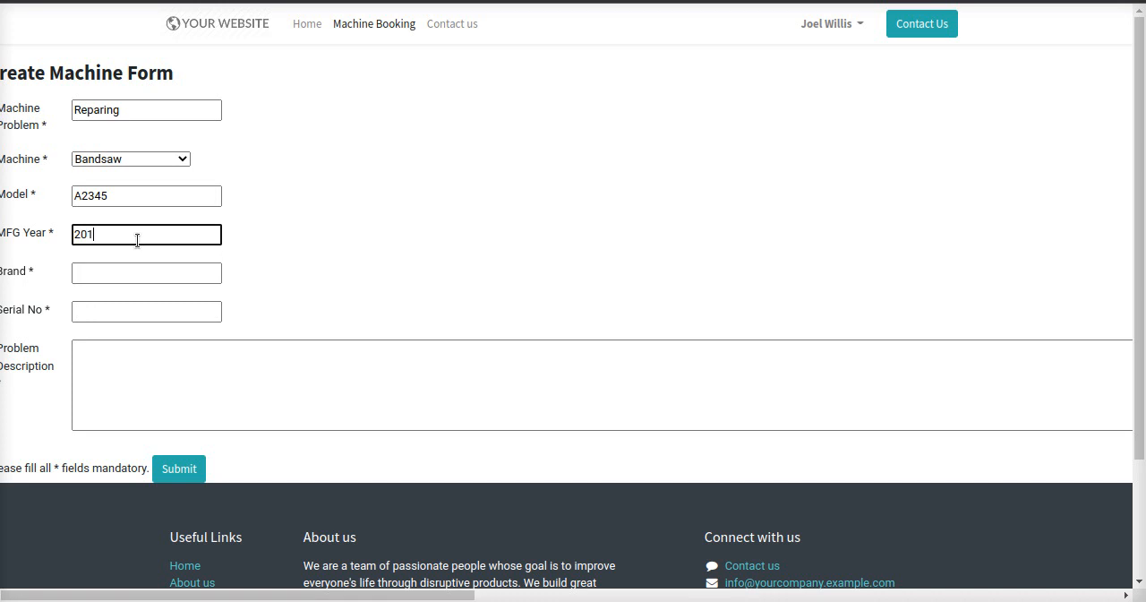
{"action": "type", "text": "2017"}
{"action": "left_click", "coordinate": [145, 269]}
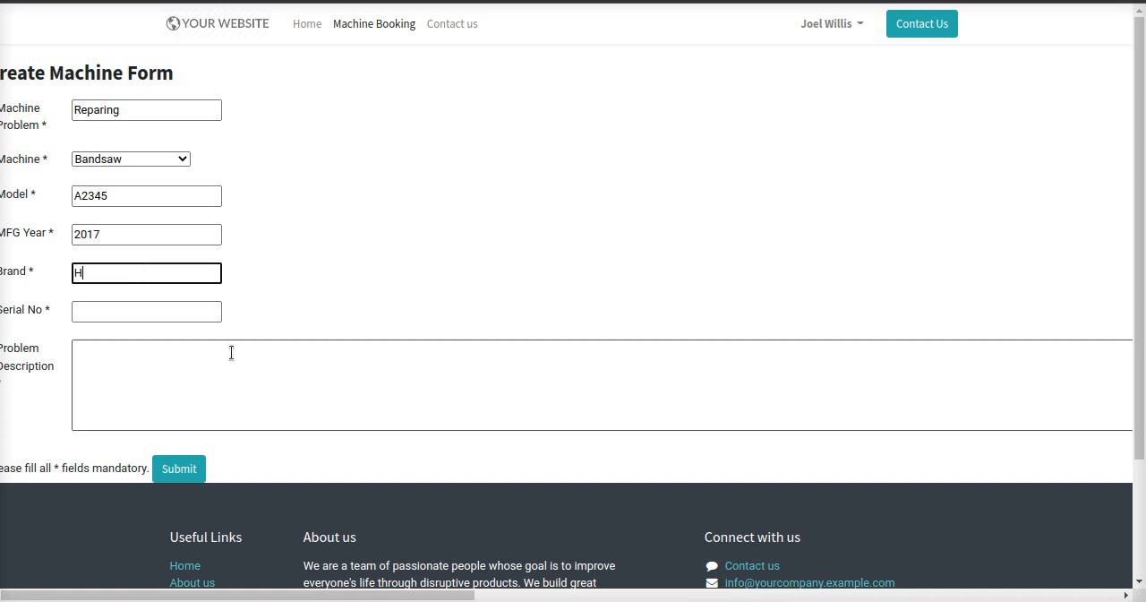
{"action": "left_click", "coordinate": [201, 314]}
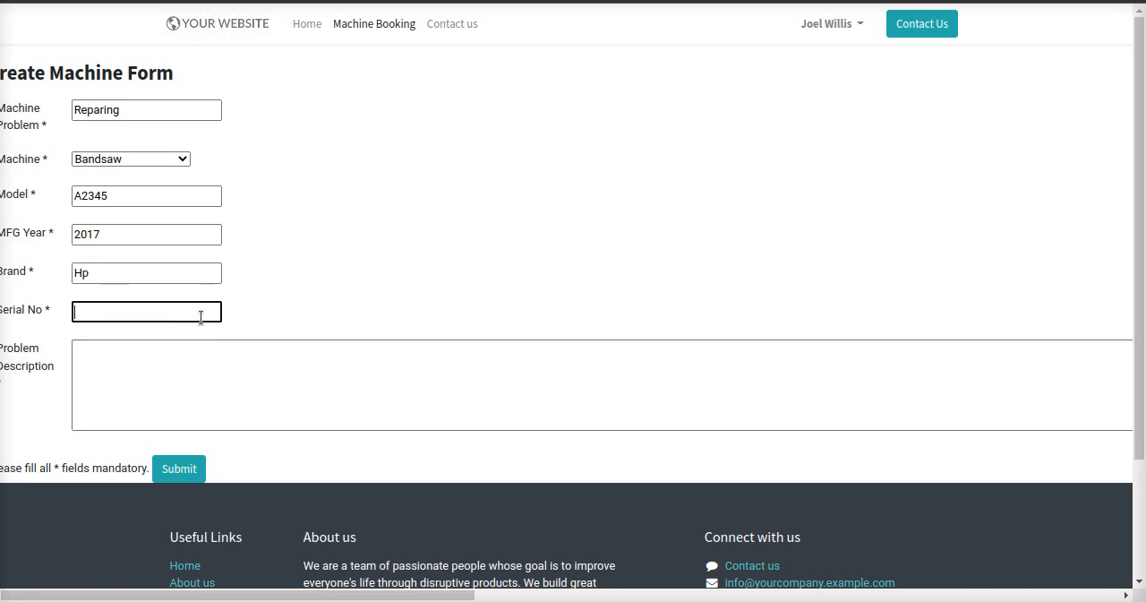
{"action": "type", "text": "1234"}
Enter the problem description "The some functionality is not proper work" and submit the booking request.
{"action": "left_click", "coordinate": [197, 362]}
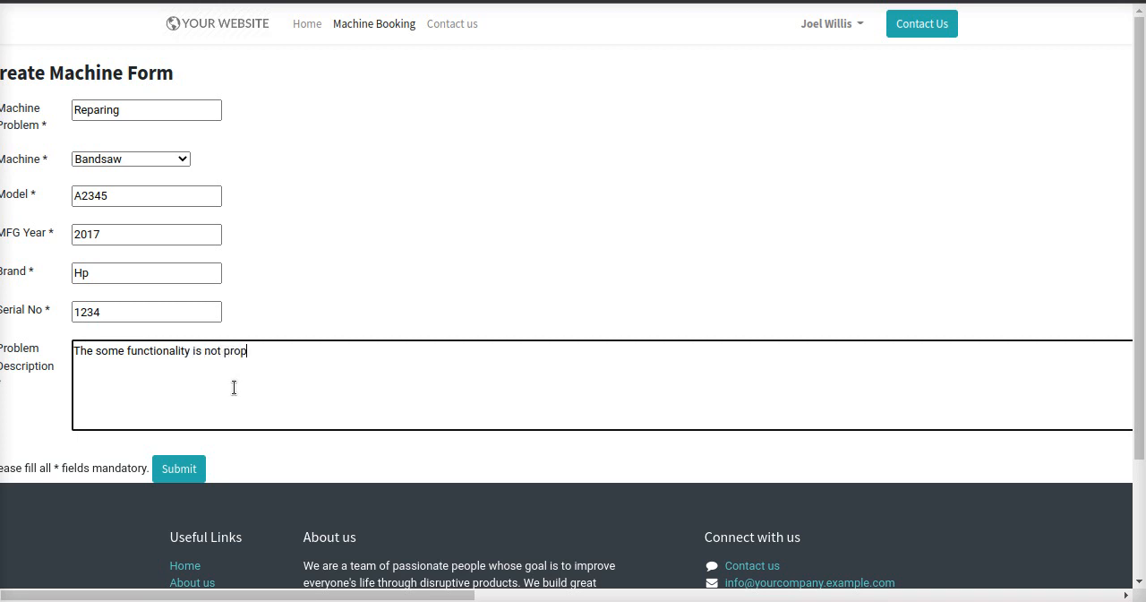
{"action": "type", "text": "k"}
{"action": "triple_click", "coordinate": [146, 351]}
{"action": "left_click", "coordinate": [188, 468]}
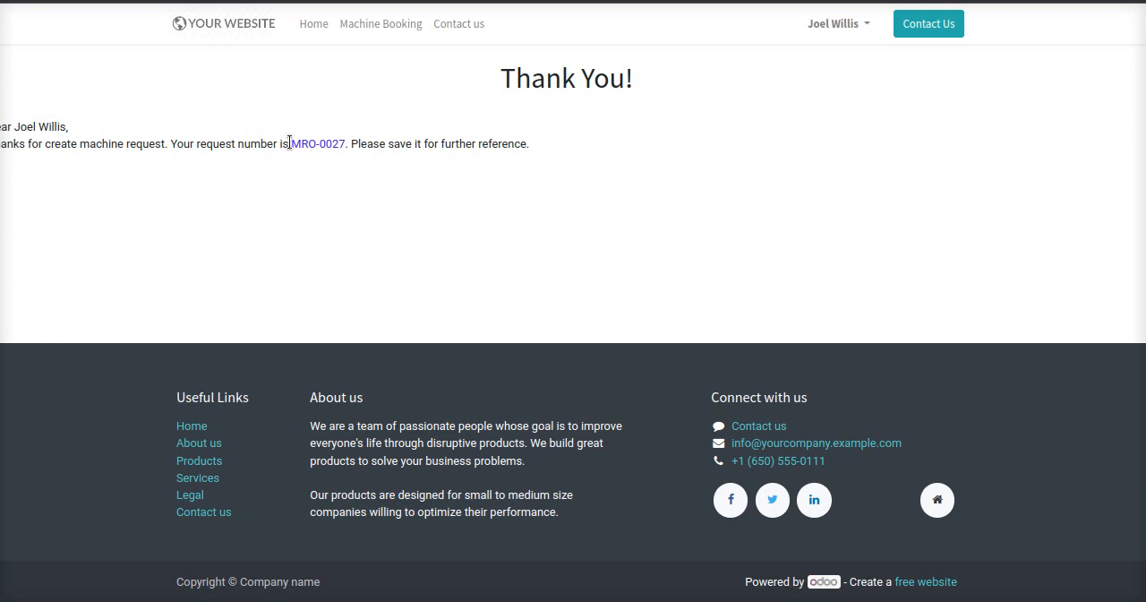
Highlight the new request number and open repair order MRO-0027 from the customer's portal account.
{"action": "left_click_drag", "start_coordinate": [289, 143], "coordinate": [338, 141]}
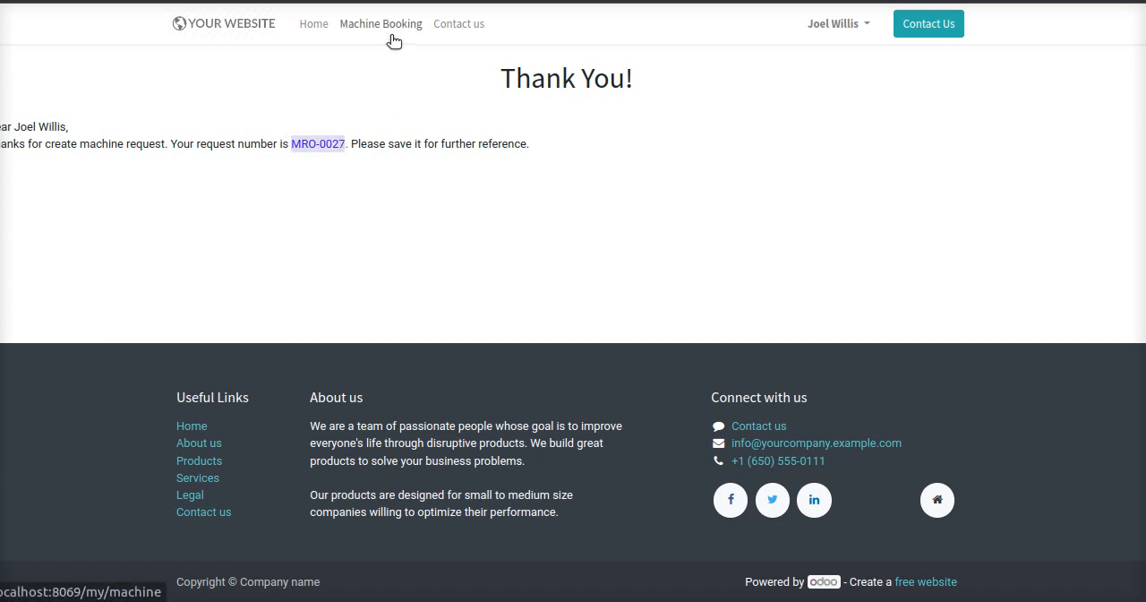
{"action": "left_click", "coordinate": [841, 27]}
{"action": "left_click", "coordinate": [806, 56]}
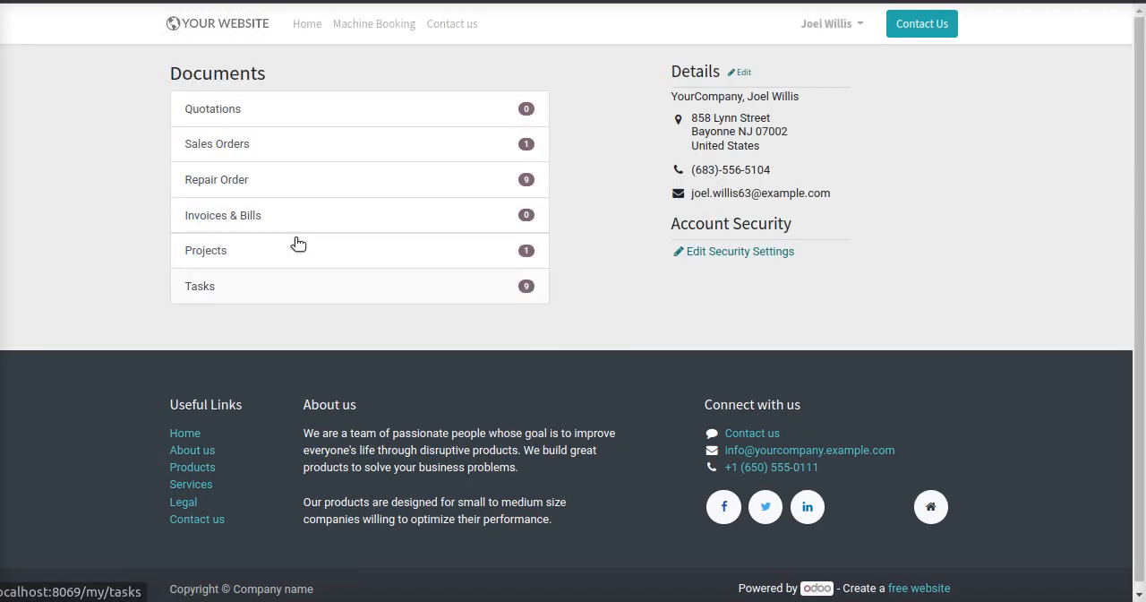
{"action": "left_click", "coordinate": [223, 181]}
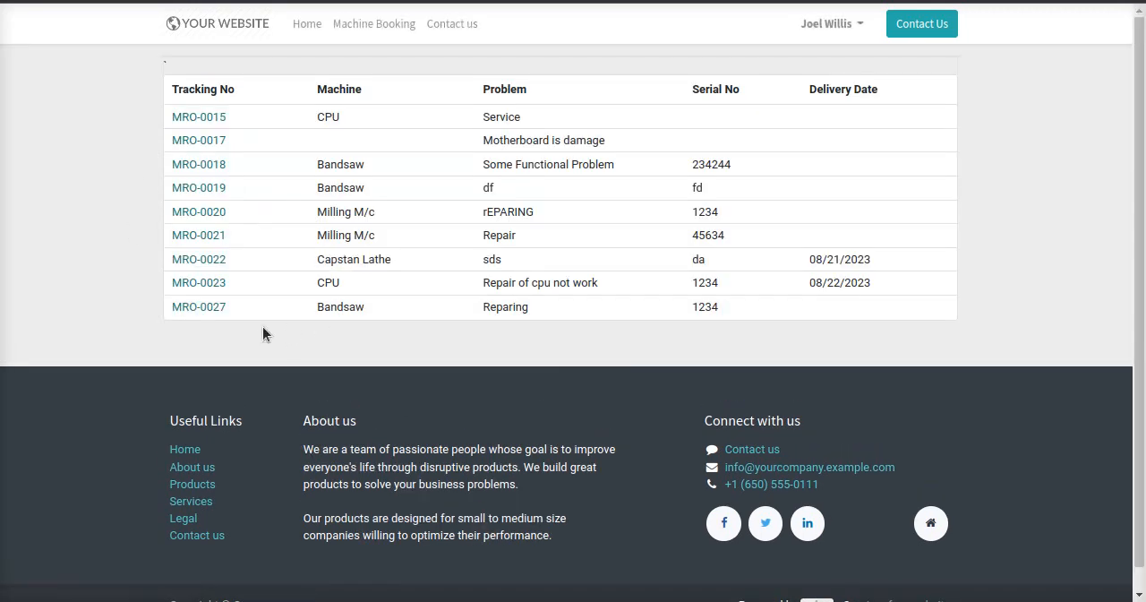
{"action": "left_click", "coordinate": [215, 310]}
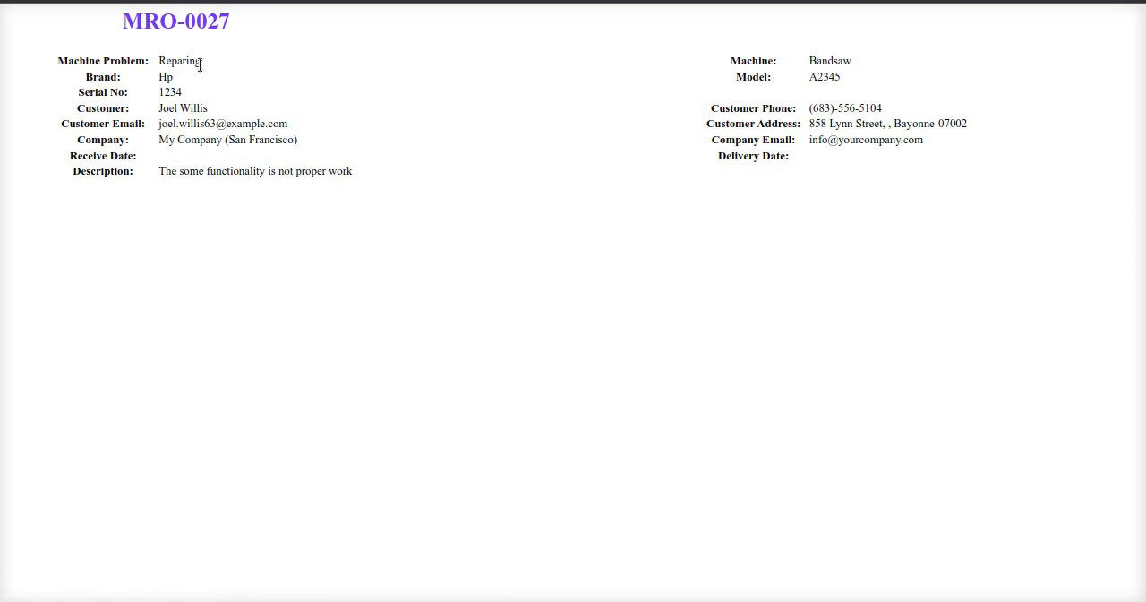